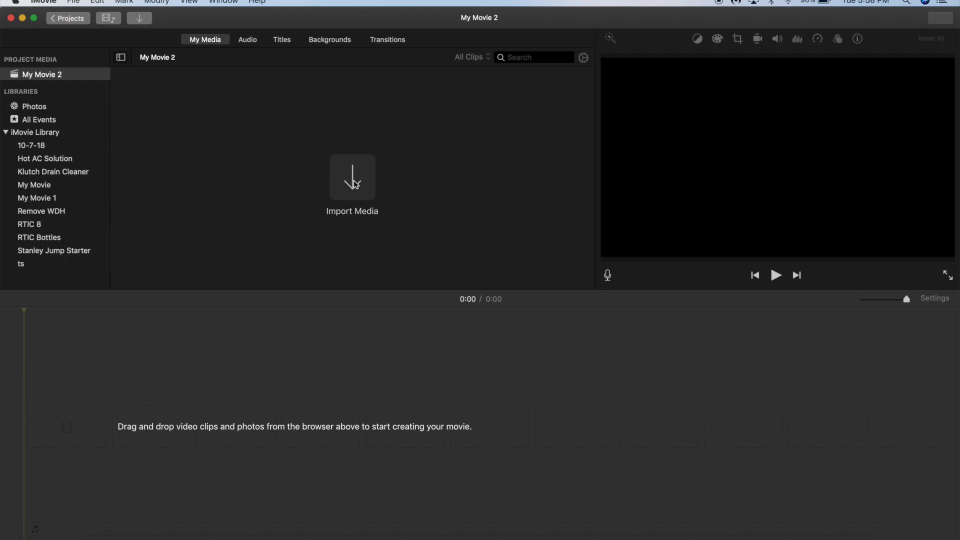
# Import the clip MVI_2646.MOV from the Samsung_T5 drive into the project media.
pyautogui.click(353, 178)
pyautogui.scroll(-15, 322, 382)
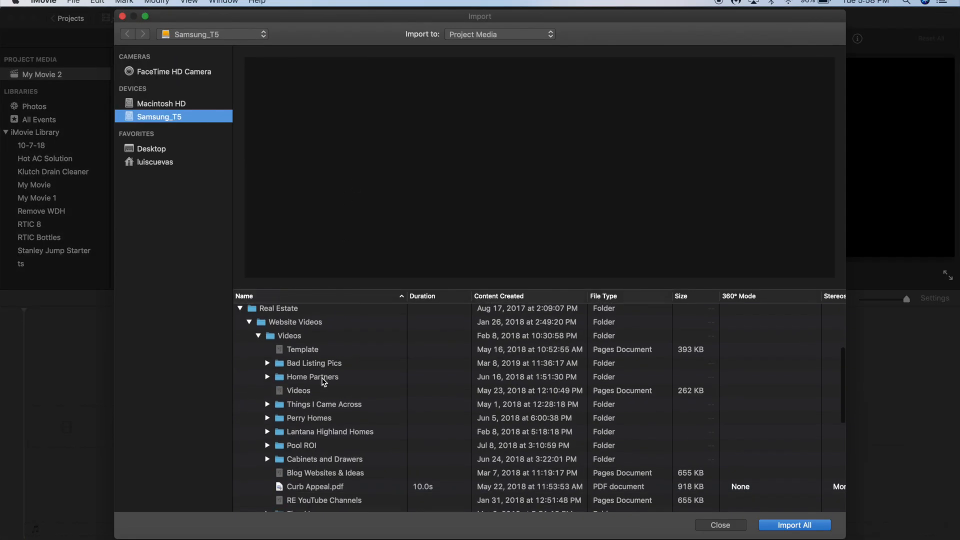
pyautogui.scroll(-3, 322, 383)
pyautogui.click(322, 340)
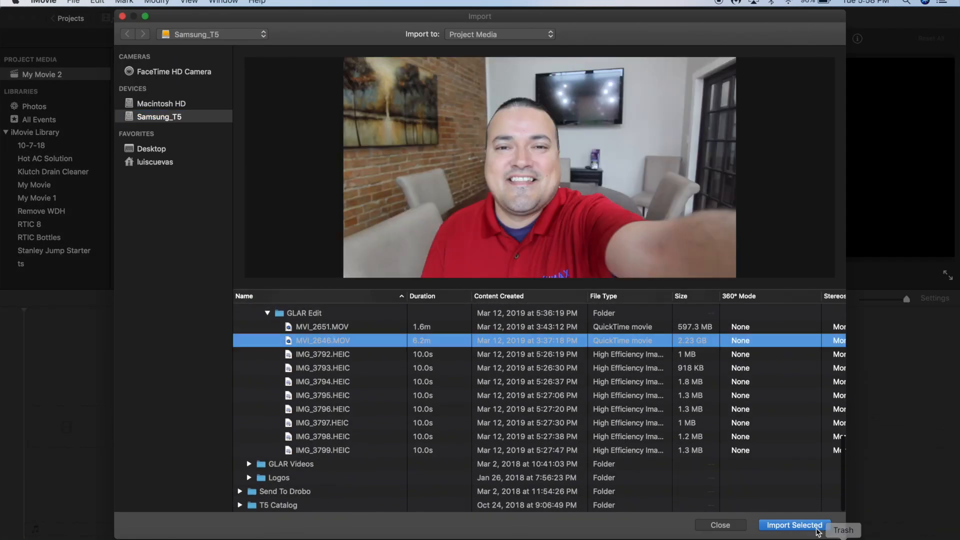
pyautogui.click(811, 526)
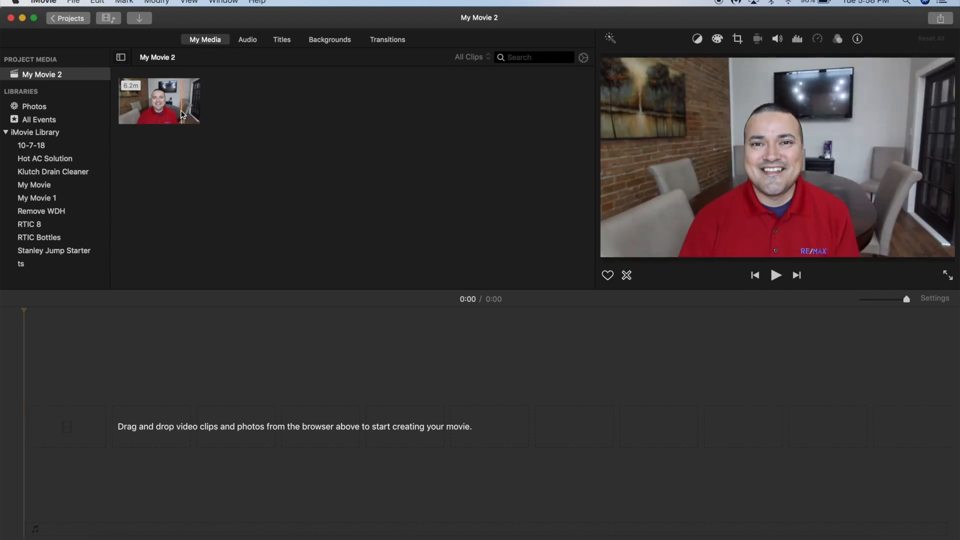
# Select the whole imported clip and add it to the timeline.
pyautogui.click(184, 114)
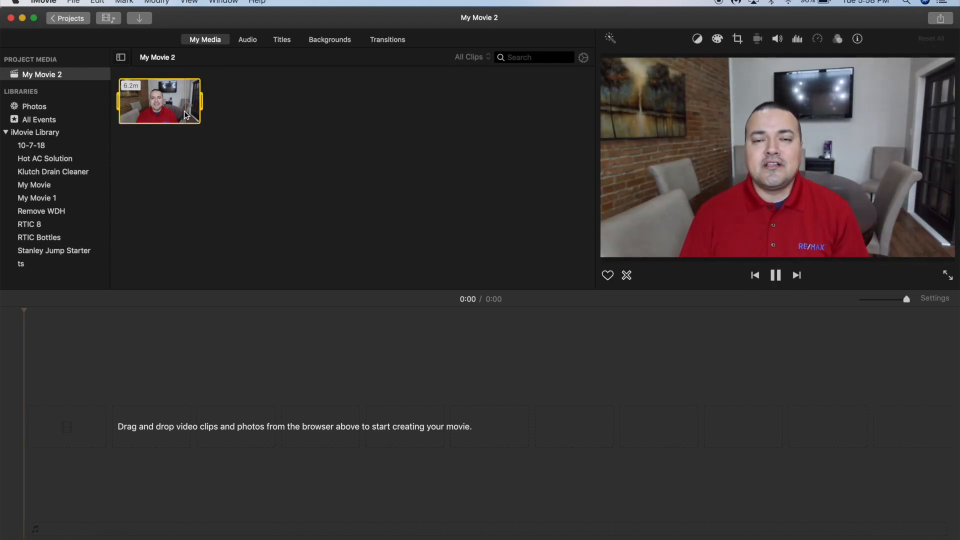
pyautogui.moveTo(184, 113); pyautogui.dragTo(201, 117)
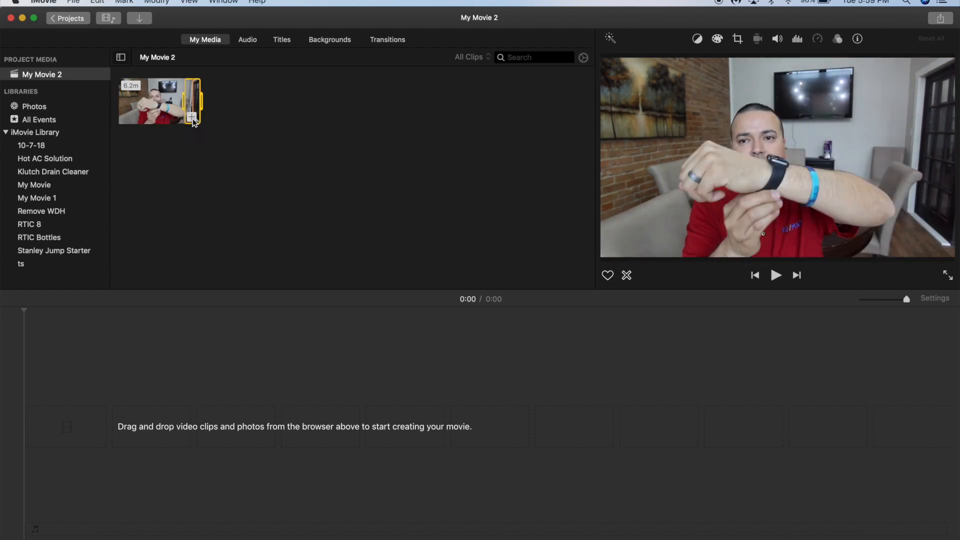
pyautogui.click(192, 118)
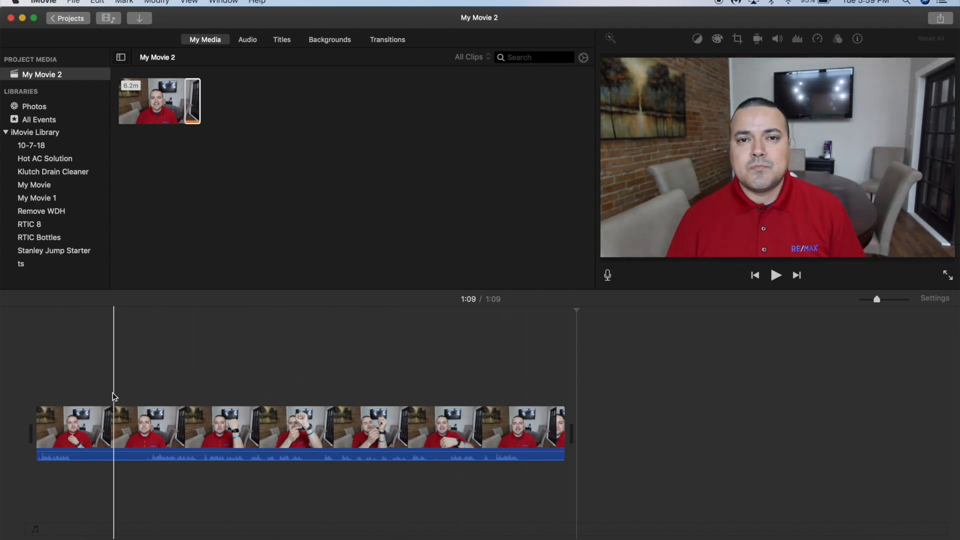
# Select the timeline clip and open its color balance and volume adjustment controls.
pyautogui.click(55, 430)
pyautogui.click(718, 40)
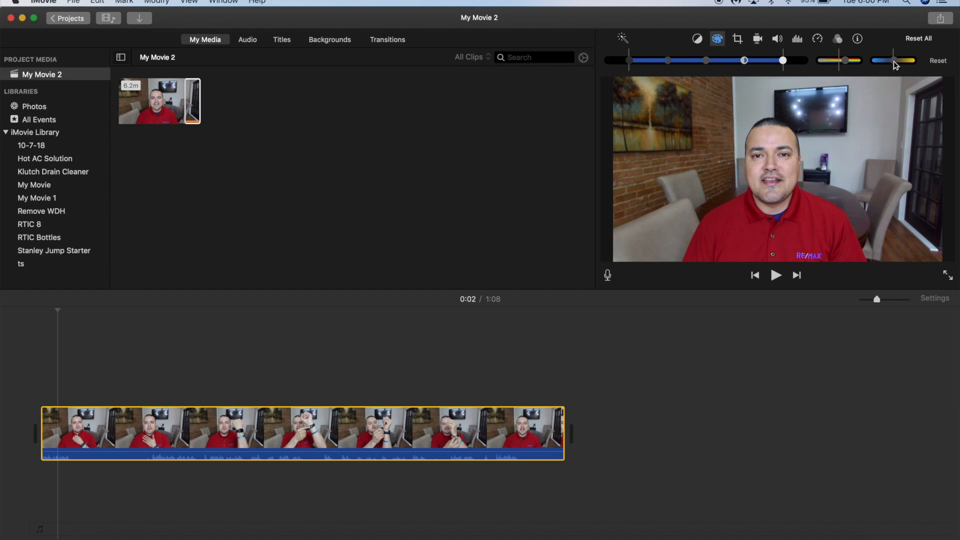
pyautogui.click(777, 40)
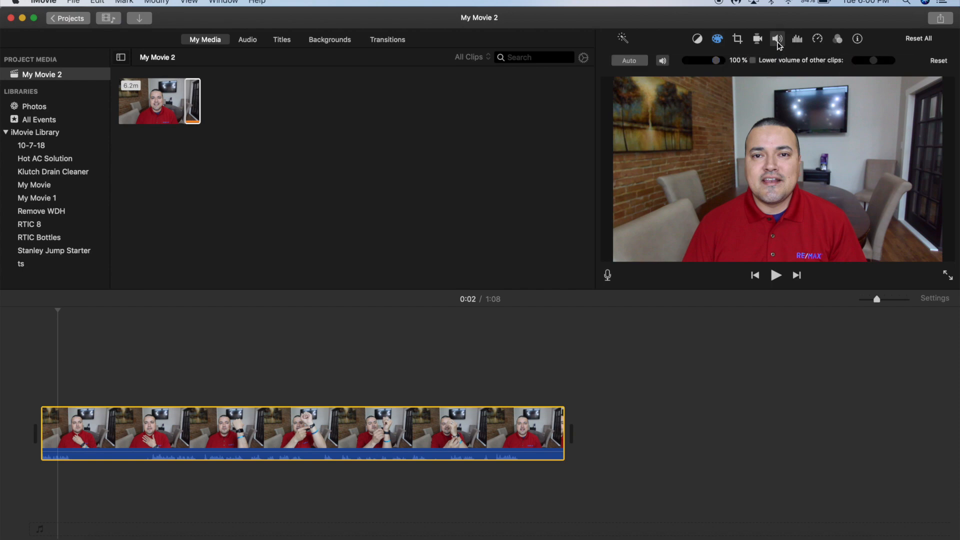
# Play the clip from the start and split it at about 0:04.
pyautogui.click(40, 347)
pyautogui.press('space')
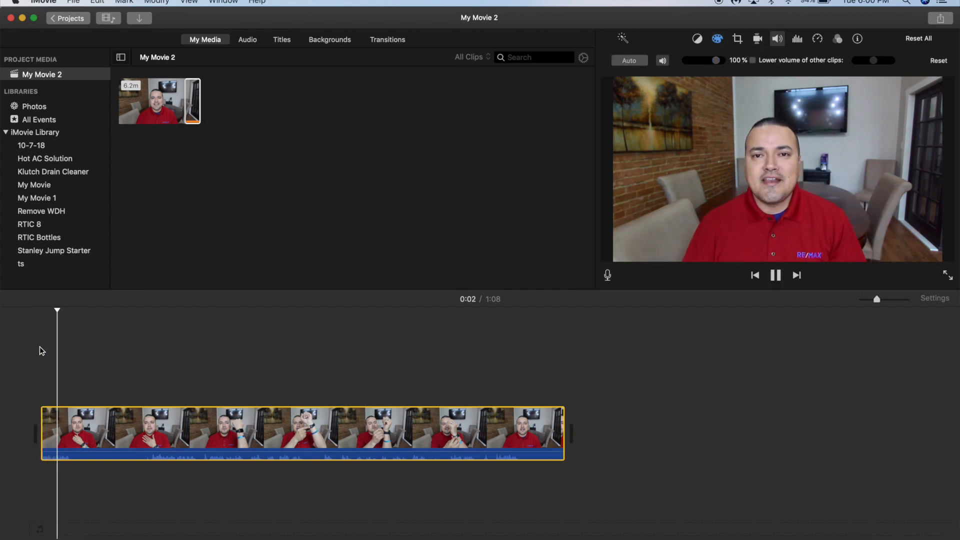
pyautogui.press('space')
pyautogui.click(157, 2)
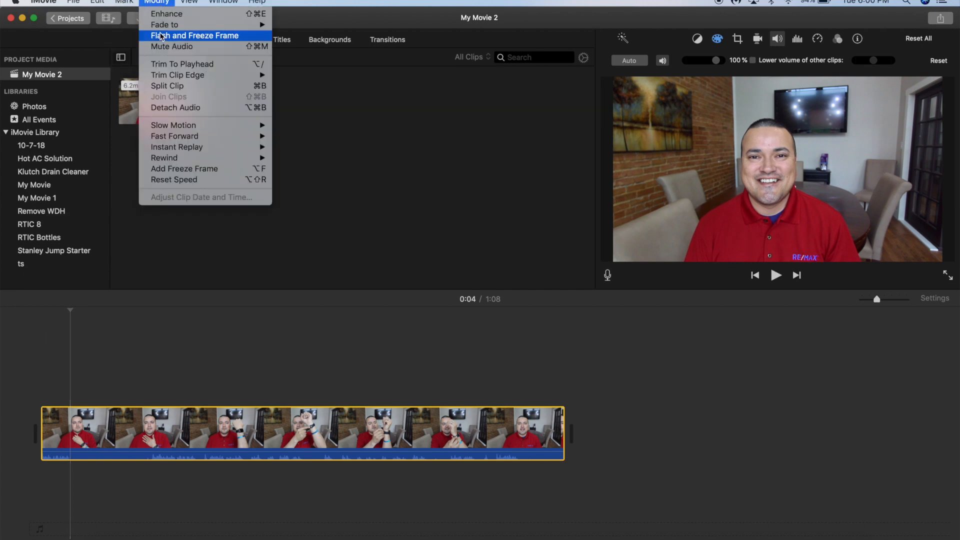
pyautogui.click(170, 90)
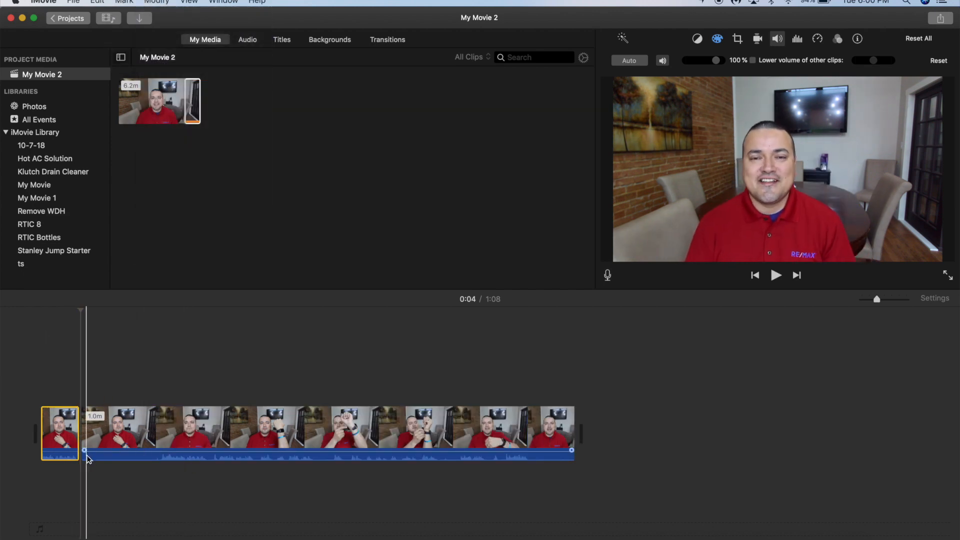
# Split the clip again at about 0:14 and delete the segment between the two cuts.
pyautogui.press('space')
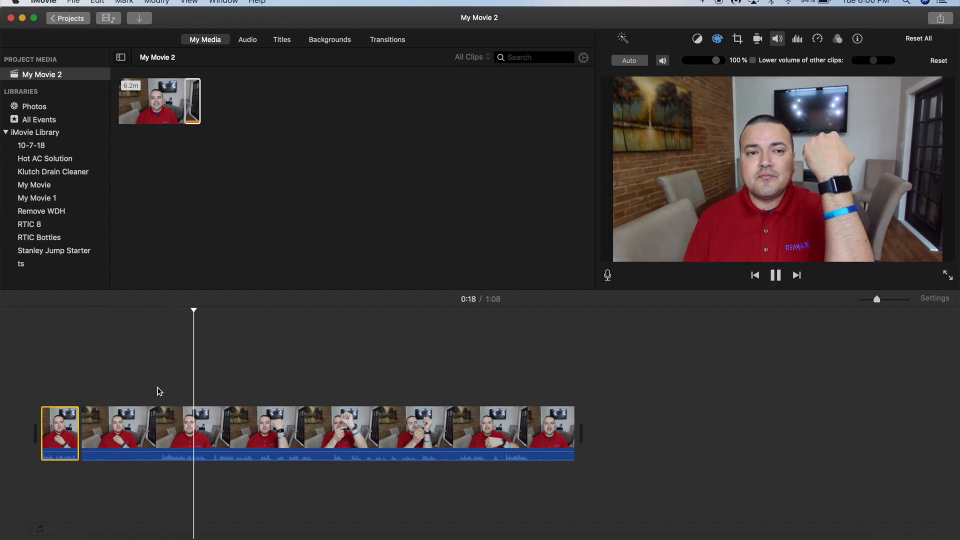
pyautogui.click(160, 372)
pyautogui.click(159, 372)
pyautogui.click(152, 371)
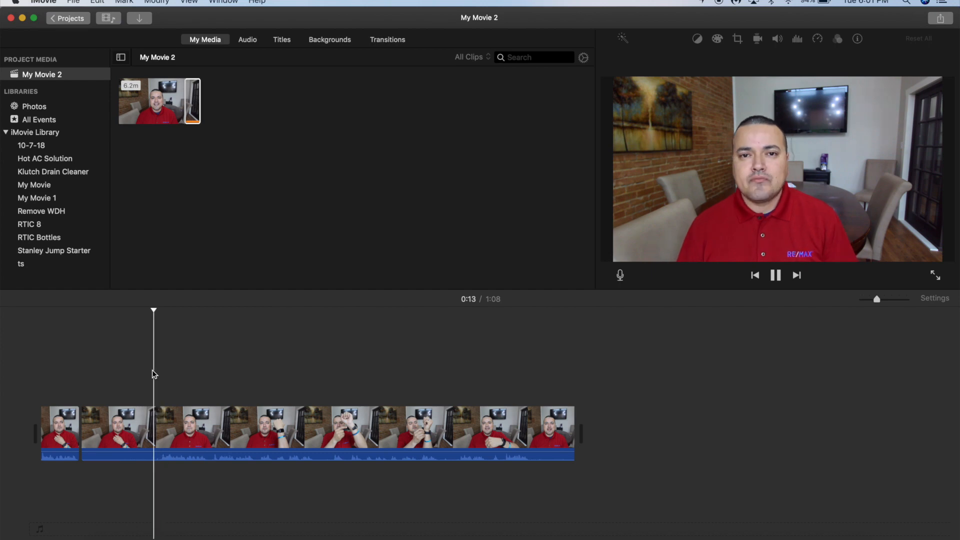
pyautogui.press('space')
pyautogui.click(145, 2)
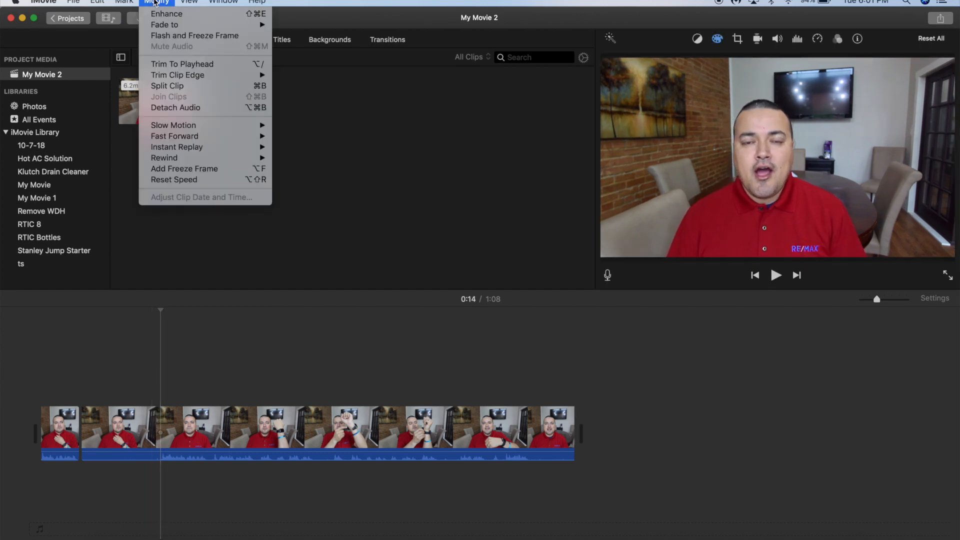
pyautogui.click(193, 84)
pyautogui.click(131, 418)
pyautogui.press('Delete')
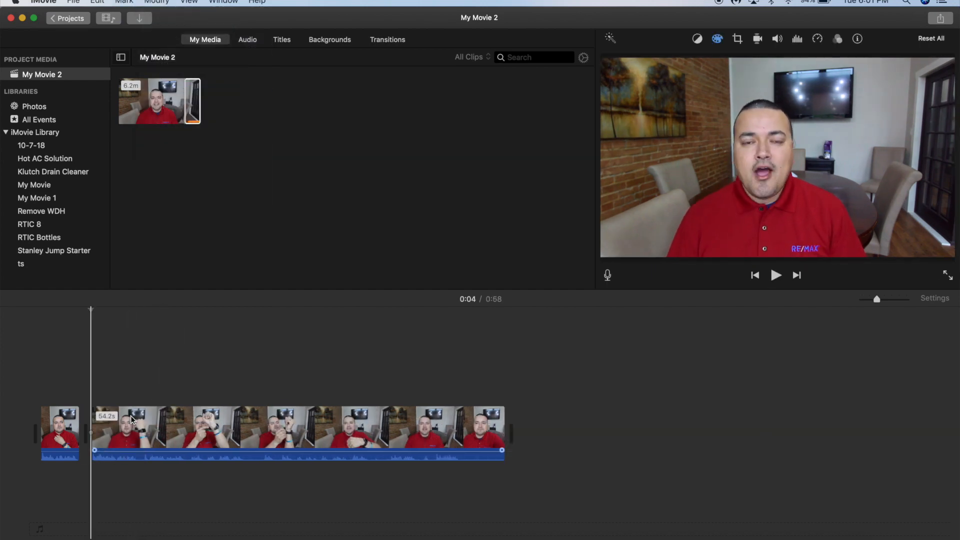
# Play on and split the long clip at about 0:09.
pyautogui.press('space')
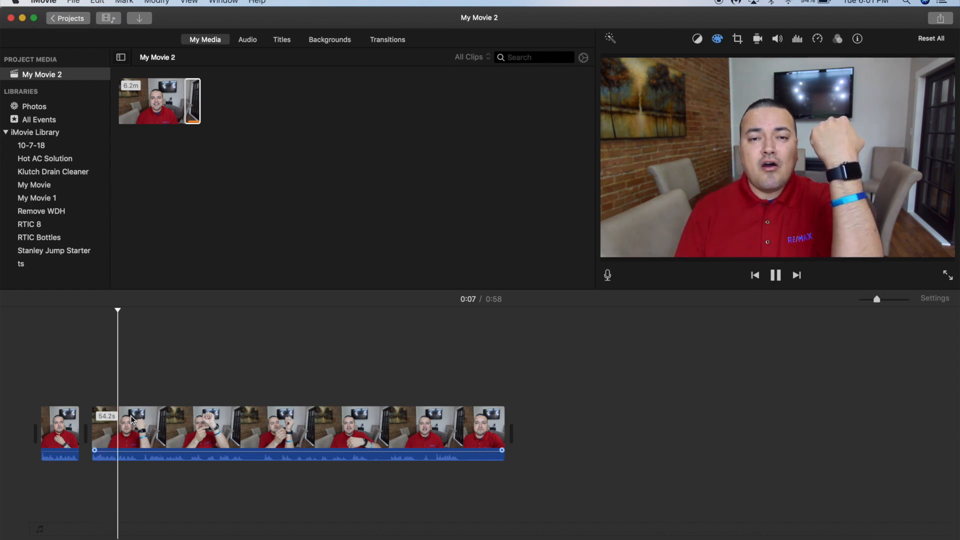
pyautogui.press('space')
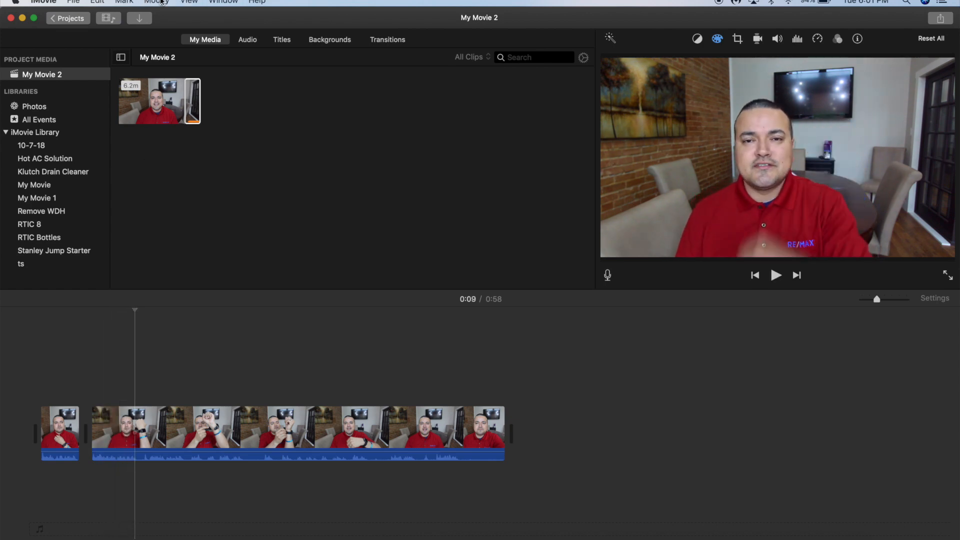
pyautogui.click(145, 1)
pyautogui.click(179, 89)
pyautogui.press('space')
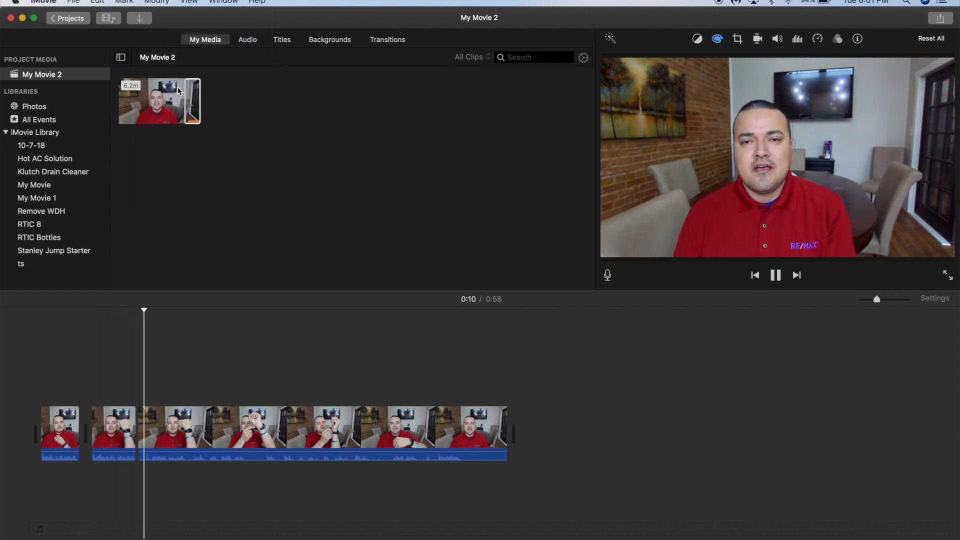
# Split the clip at about 0:11 and delete the short segment after the previous cut.
pyautogui.click(148, 392)
pyautogui.click(153, 2)
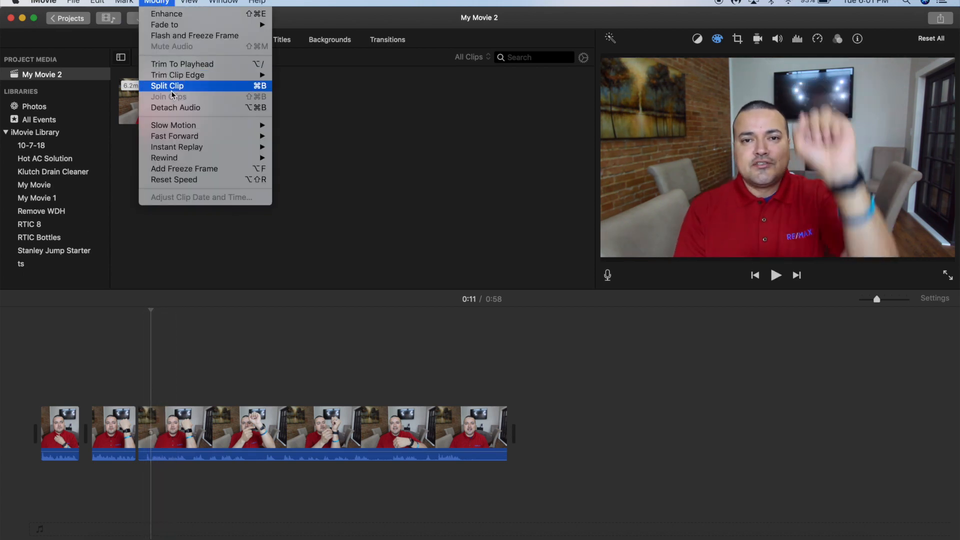
pyautogui.click(173, 89)
pyautogui.click(164, 434)
pyautogui.press('Delete')
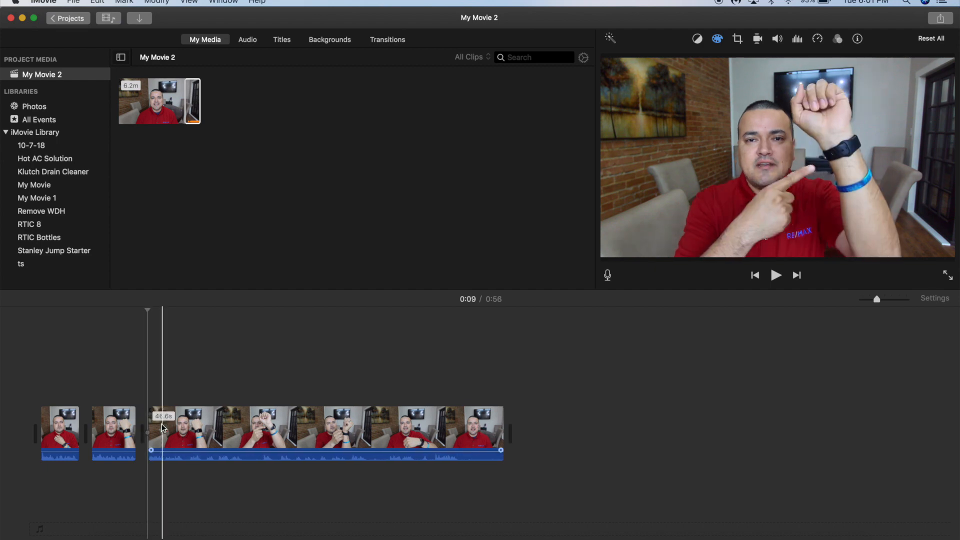
# Play through and split the long clip at about 0:15.
pyautogui.press('space')
pyautogui.press('space')
# Trim the beginning of the clip following the new split by dragging its edge.
pyautogui.press('space')
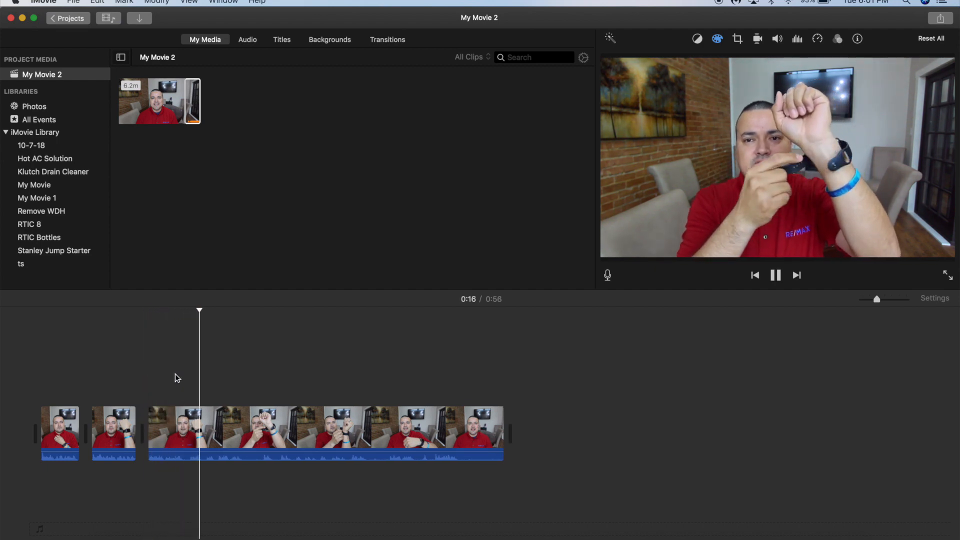
pyautogui.press('space')
pyautogui.click(180, 380)
pyautogui.click(158, 3)
pyautogui.click(170, 86)
pyautogui.press('space')
pyautogui.press('space')
pyautogui.click(159, 3)
pyautogui.click(159, 4)
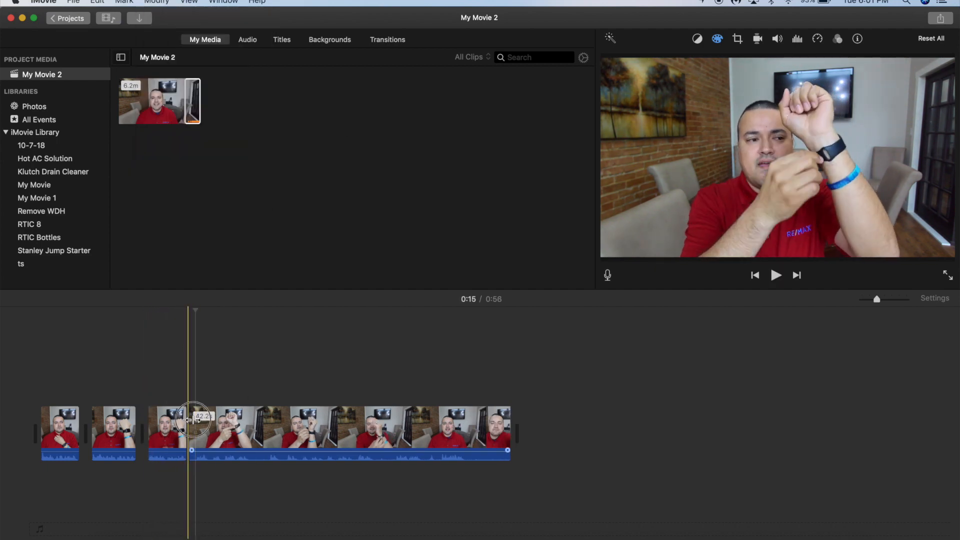
pyautogui.press('space')
pyautogui.moveTo(190, 412); pyautogui.dragTo(243, 425)
# Split the long clip at two more points while playing it back.
pyautogui.press('space')
pyautogui.click(158, 3)
pyautogui.click(171, 86)
pyautogui.press('space')
pyautogui.click(235, 386)
pyautogui.press('space')
pyautogui.press('space')
pyautogui.press('space')
pyautogui.click(158, 2)
pyautogui.click(182, 88)
# Trim the start of the last long clip slightly.
pyautogui.press('space')
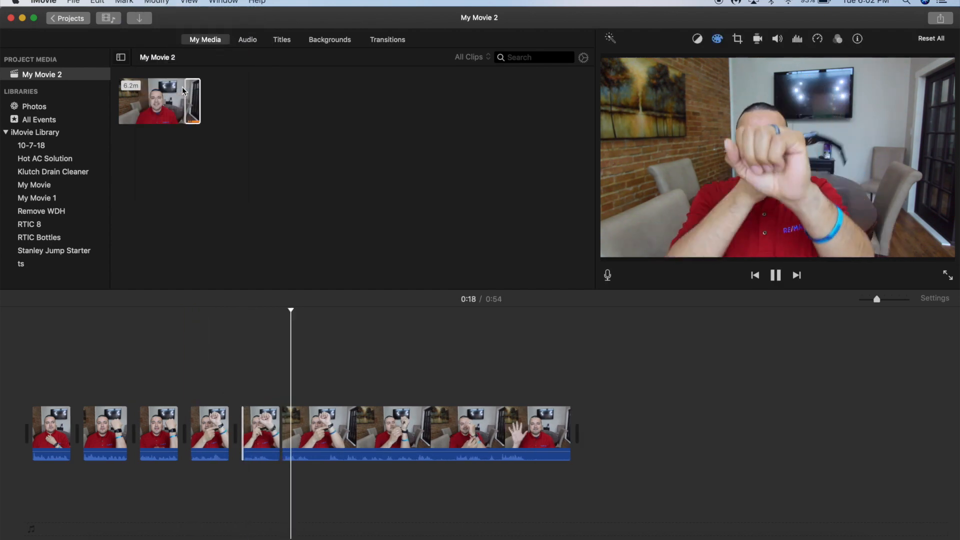
pyautogui.press('space')
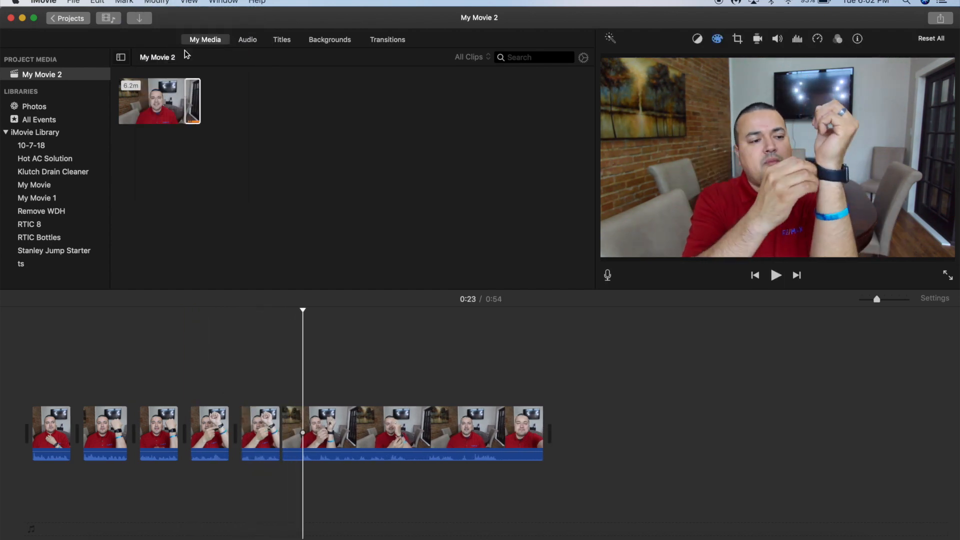
pyautogui.moveTo(283, 433); pyautogui.dragTo(304, 432)
# Split the long clip twice near 0:25 and delete the short segment between the cuts.
pyautogui.press('space')
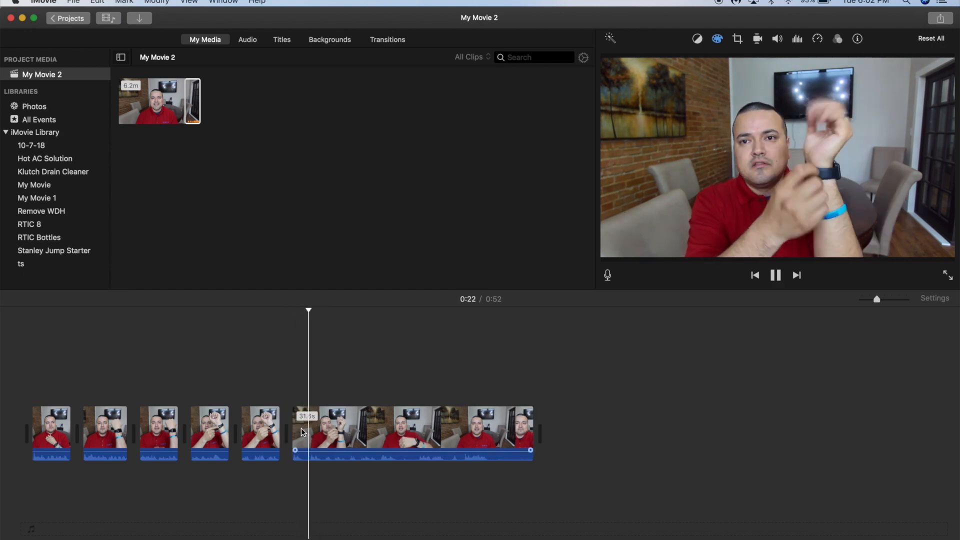
pyautogui.click(296, 375)
pyautogui.press('super+b')
pyautogui.press('space')
pyautogui.press('super+b')
pyautogui.click(346, 424)
pyautogui.press('Delete')
pyautogui.press('space')
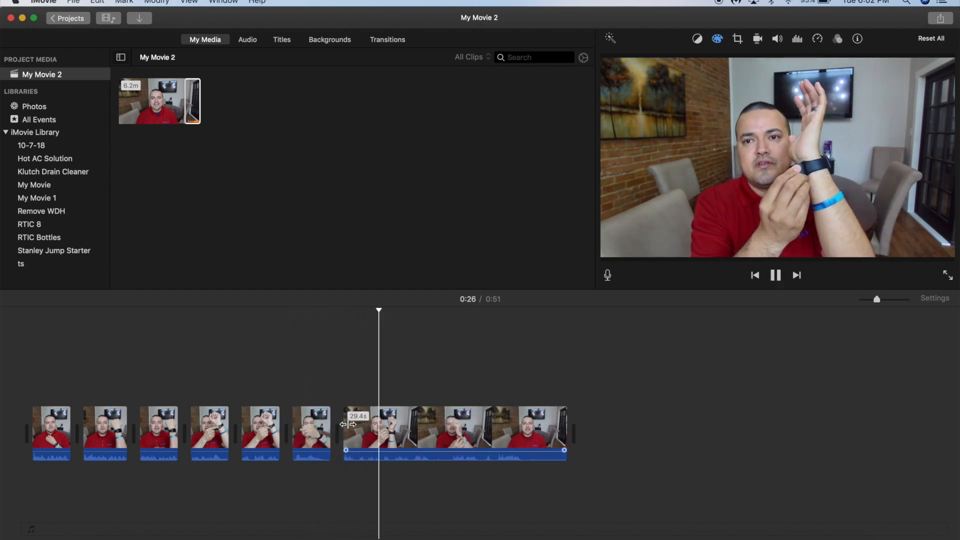
# Split the following clip twice near 0:29 and delete the piece between those cuts.
pyautogui.click(347, 370)
pyautogui.press('super+b')
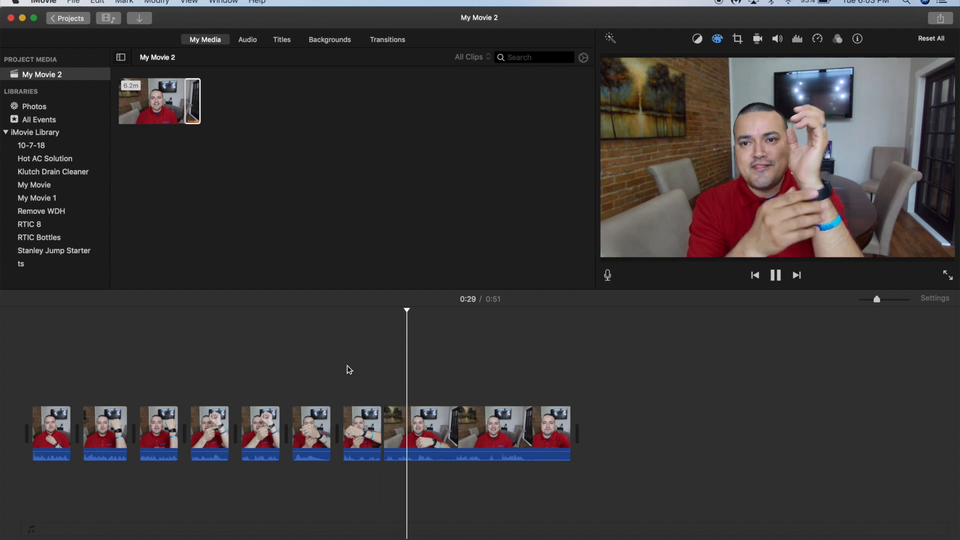
pyautogui.press('space')
pyautogui.press('super+b')
pyautogui.click(406, 432)
pyautogui.press('Delete')
# Make two more cuts near 0:35 and delete the segment between them.
pyautogui.click(347, 373)
pyautogui.press('space')
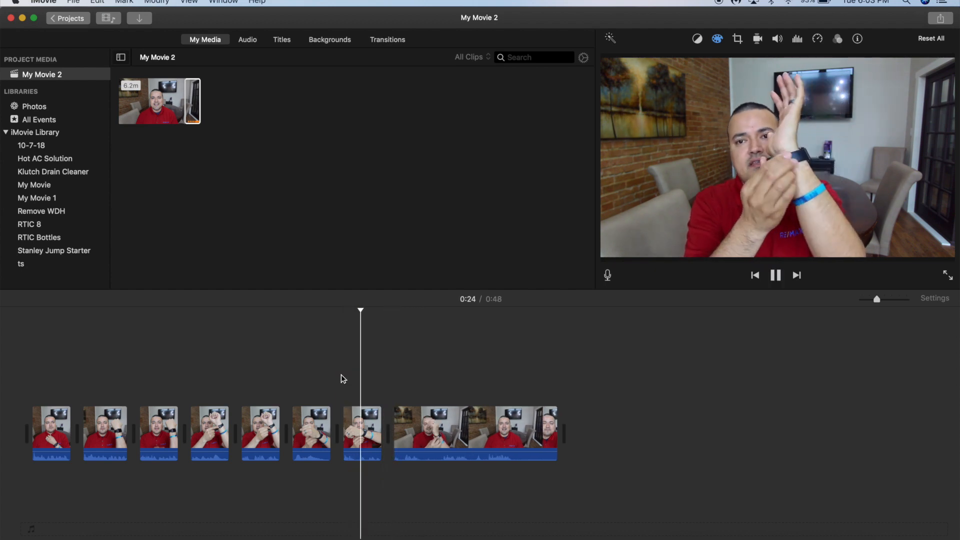
pyautogui.press('space')
pyautogui.press('super+b')
pyautogui.press('space')
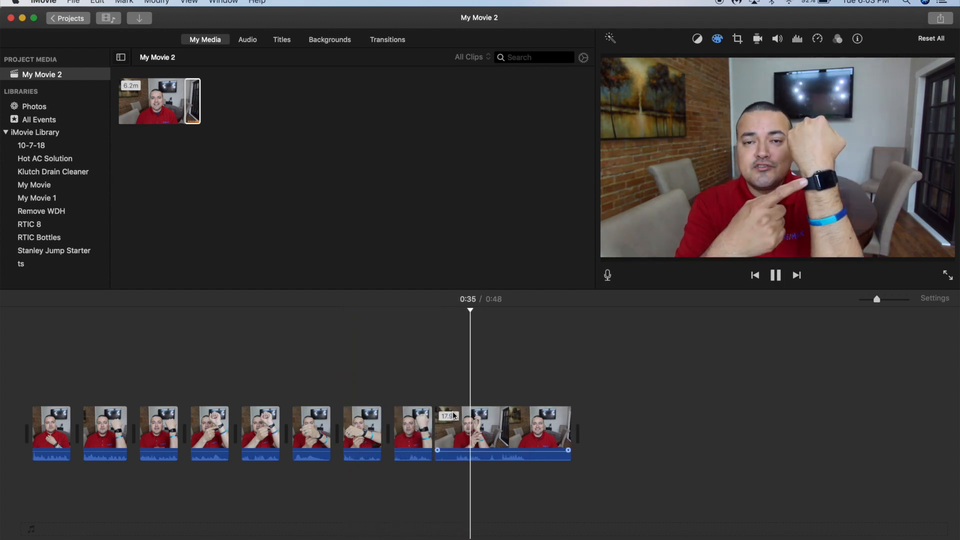
pyautogui.press('super+b')
pyautogui.click(475, 425)
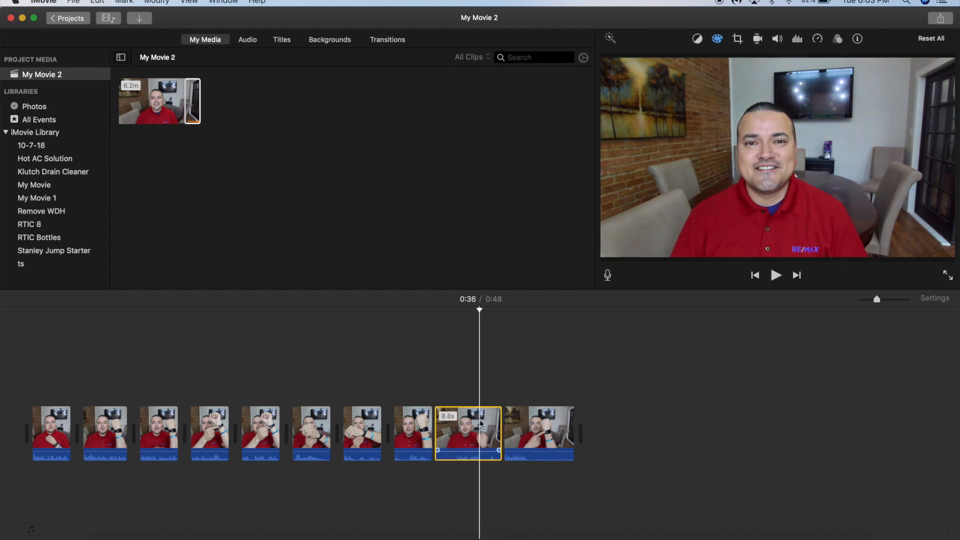
pyautogui.press('Delete')
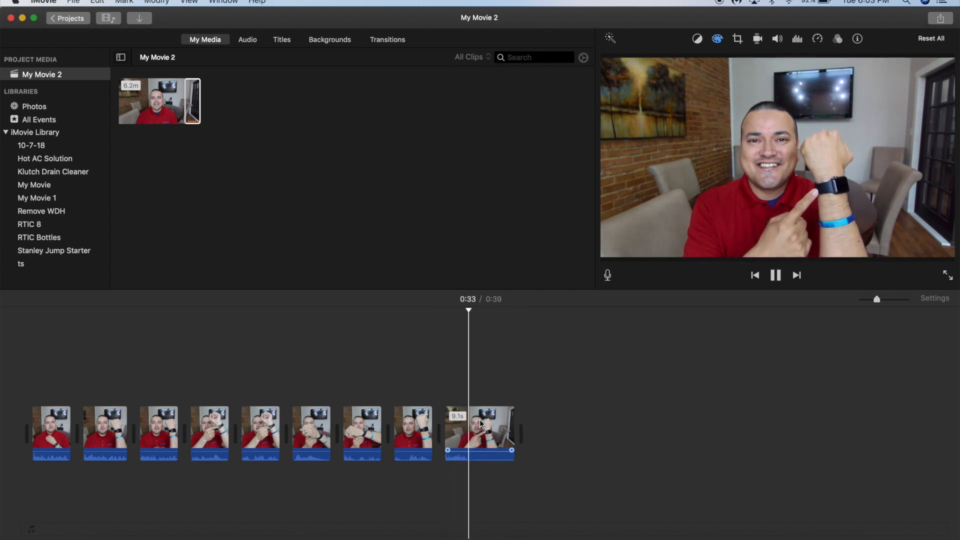
# Split the last clip at about 0:34 and delete its tail end.
pyautogui.press('super+b')
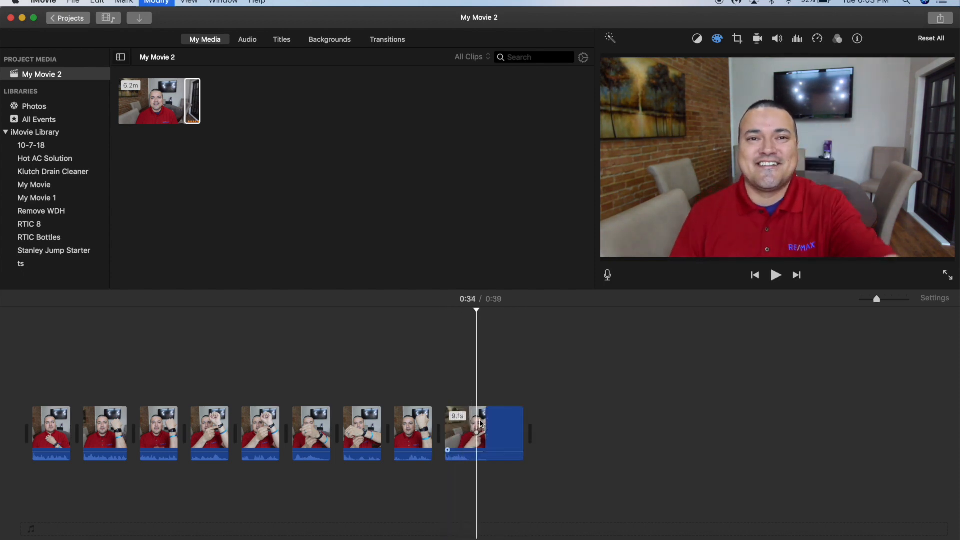
pyautogui.click(517, 435)
pyautogui.press('Delete')
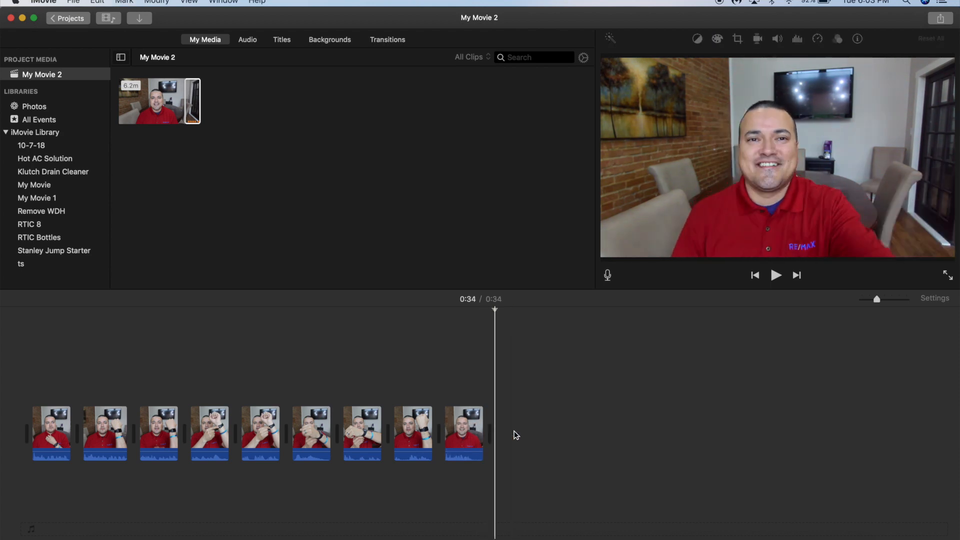
# Add a Fade to Black transition to the end of the last clip and play it back.
pyautogui.click(395, 42)
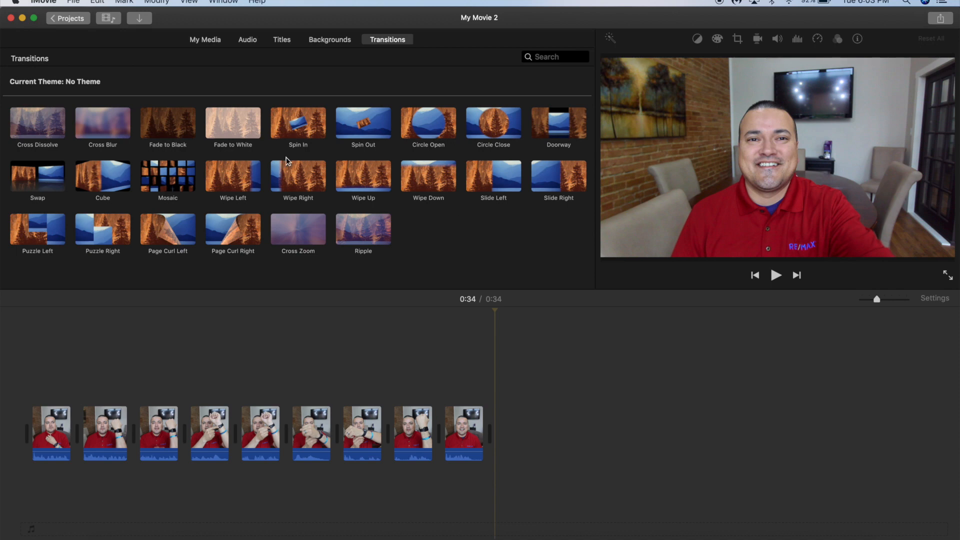
pyautogui.moveTo(183, 126); pyautogui.dragTo(489, 434)
pyautogui.press('space')
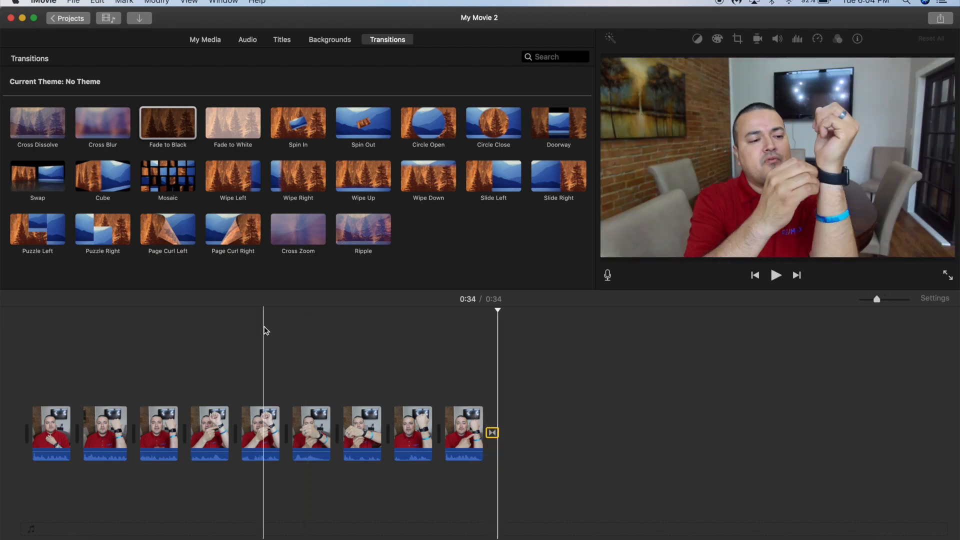
# Play the project, then add a Fade to Black transition at the start of the first clip.
pyautogui.press('space')
pyautogui.press('space')
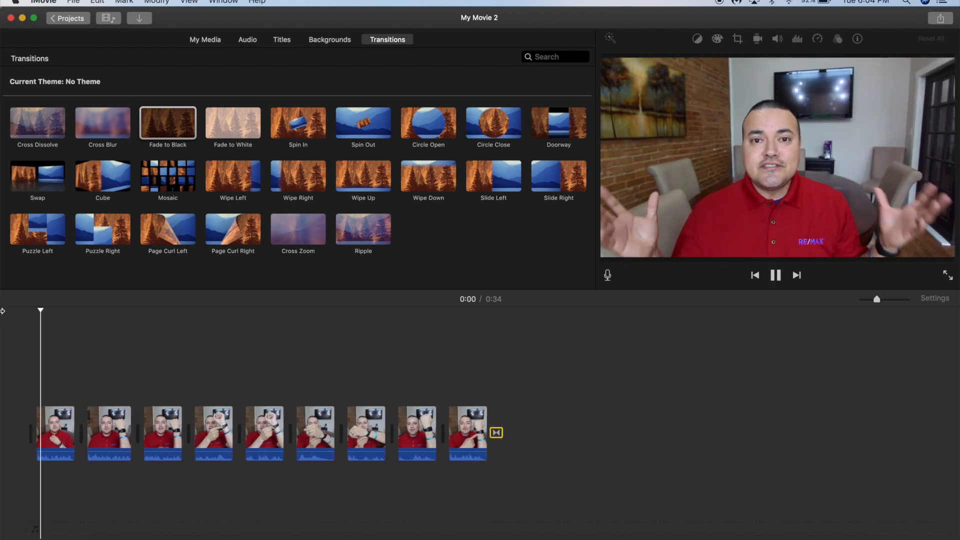
pyautogui.moveTo(178, 130); pyautogui.dragTo(20, 434)
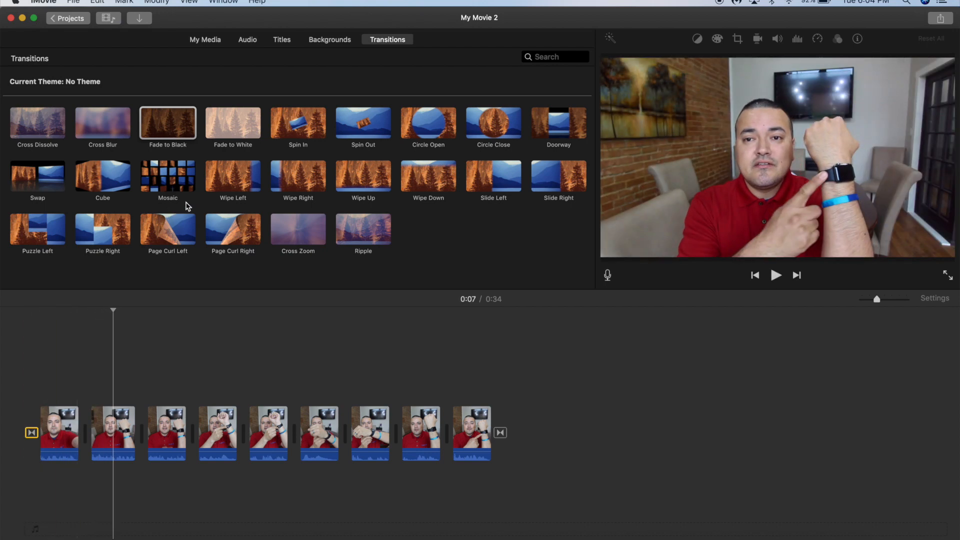
# Insert Wipe Left, Page Curl Right and Cube transitions between the clips in the first half of the timeline.
pyautogui.moveTo(223, 181); pyautogui.dragTo(86, 429)
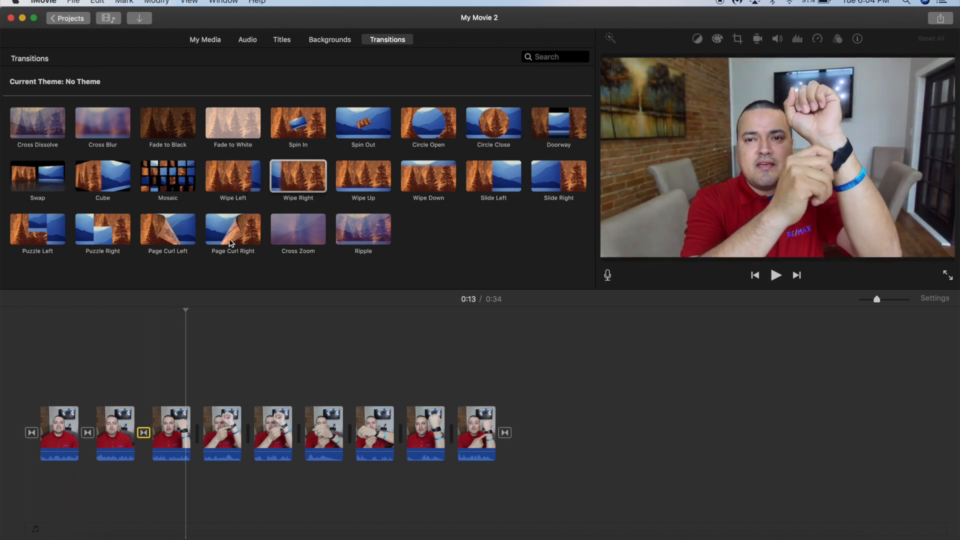
pyautogui.moveTo(229, 238); pyautogui.dragTo(198, 431)
pyautogui.press('space')
pyautogui.moveTo(429, 176); pyautogui.dragTo(231, 360)
pyautogui.moveTo(103, 176); pyautogui.dragTo(286, 395)
pyautogui.click(248, 358)
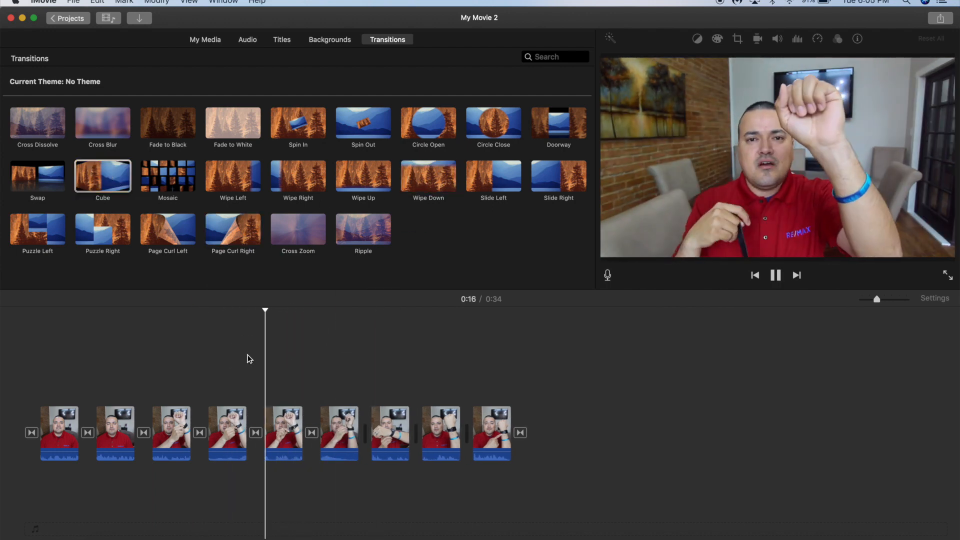
# Delete the transition after the sixth clip and replace it with a Page Curl Right transition.
pyautogui.click(313, 436)
pyautogui.press('Delete')
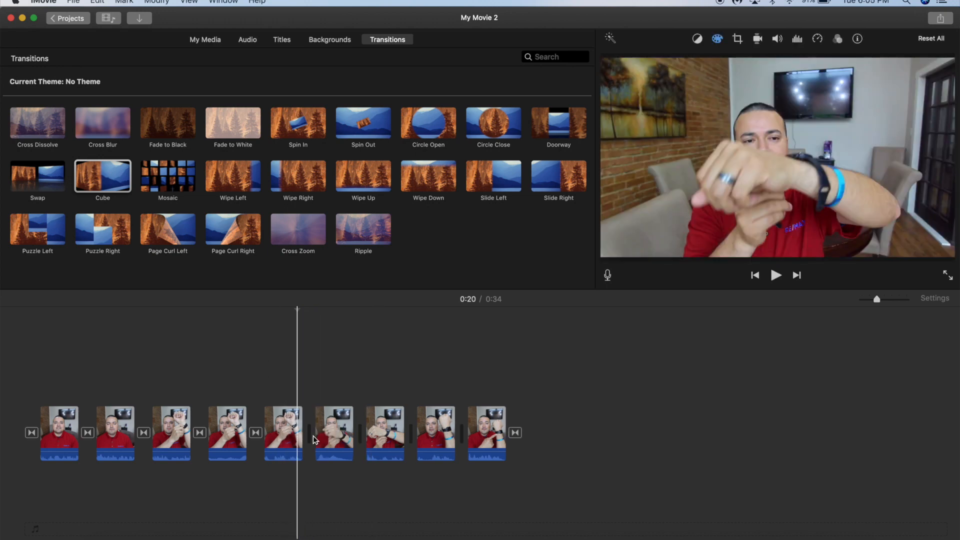
pyautogui.moveTo(245, 239); pyautogui.dragTo(310, 433)
pyautogui.press('space')
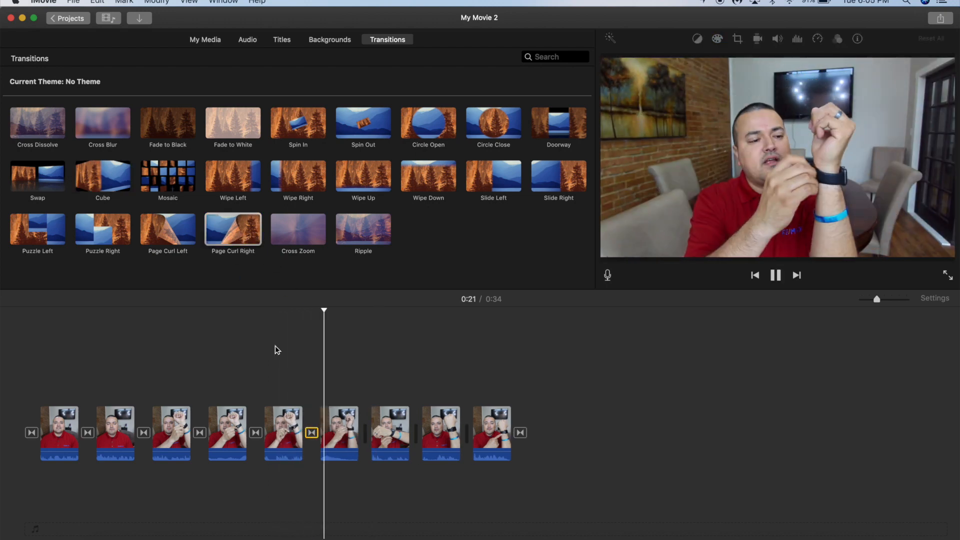
# Add Slide Right and Circle Open transitions between the last clips and play the result.
pyautogui.press('space')
pyautogui.moveTo(559, 176); pyautogui.dragTo(419, 429)
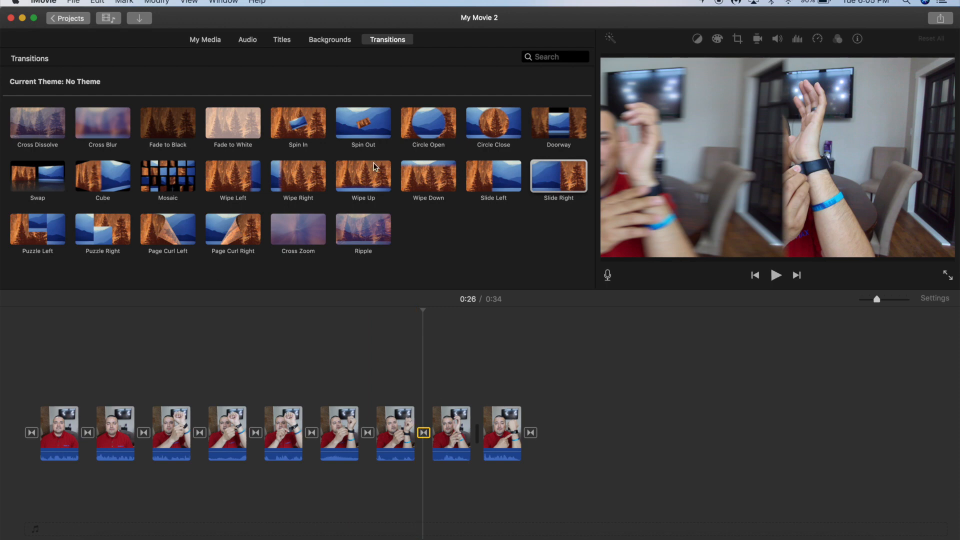
pyautogui.moveTo(429, 123); pyautogui.dragTo(476, 431)
pyautogui.press('space')
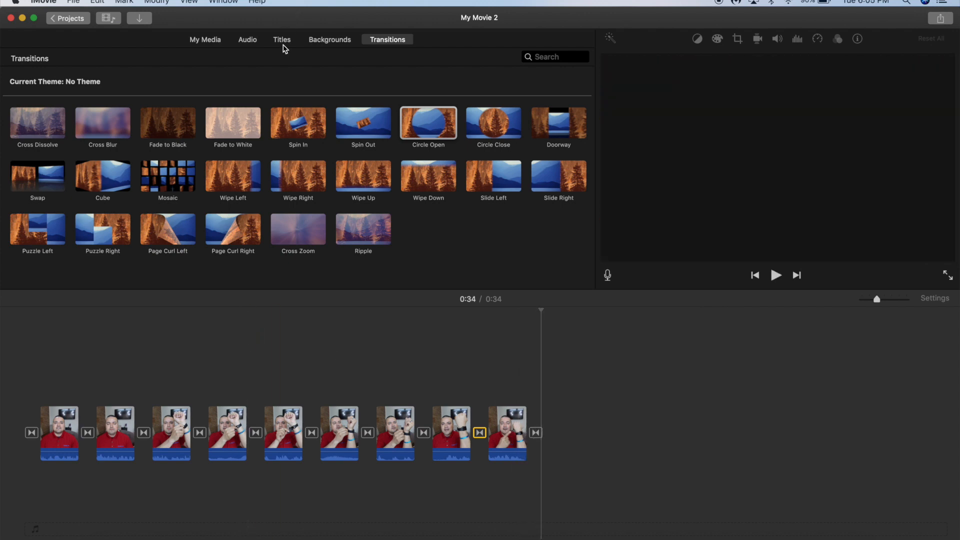
# Place a Lower title over the start of the first clip.
pyautogui.click(282, 41)
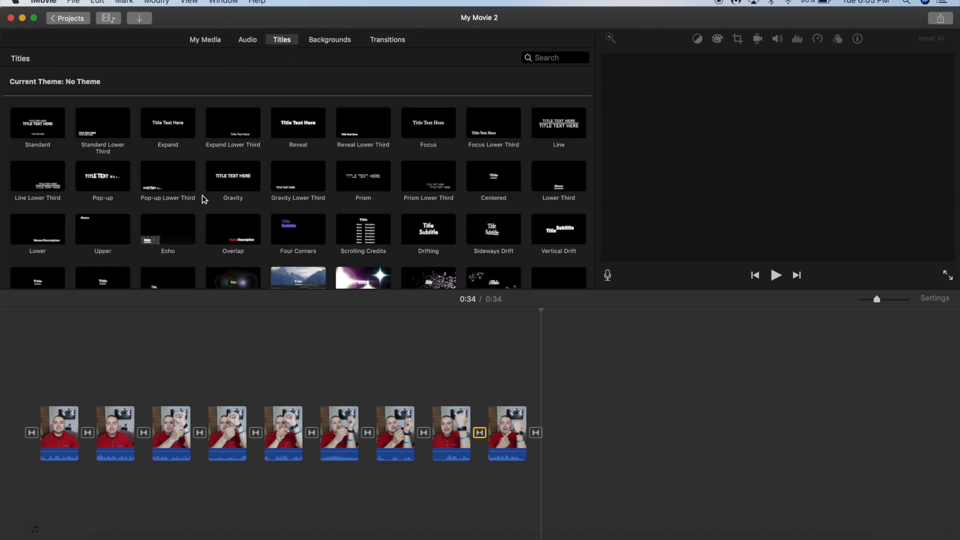
pyautogui.scroll(-3, 231, 197)
pyautogui.moveTo(37, 131); pyautogui.dragTo(50, 399)
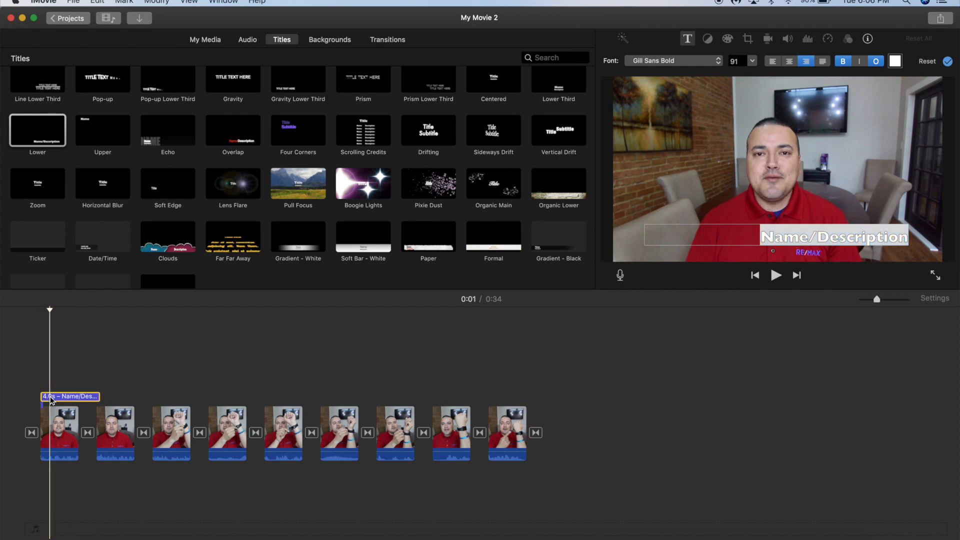
# Enter the presenter's full name as the Lower title's text and deselect the title.
pyautogui.write('s')
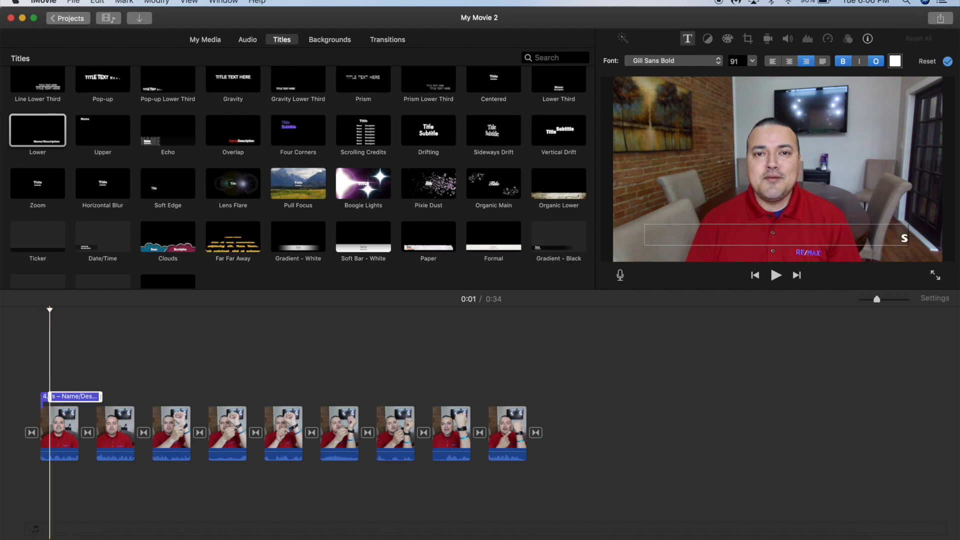
pyautogui.click(70, 402)
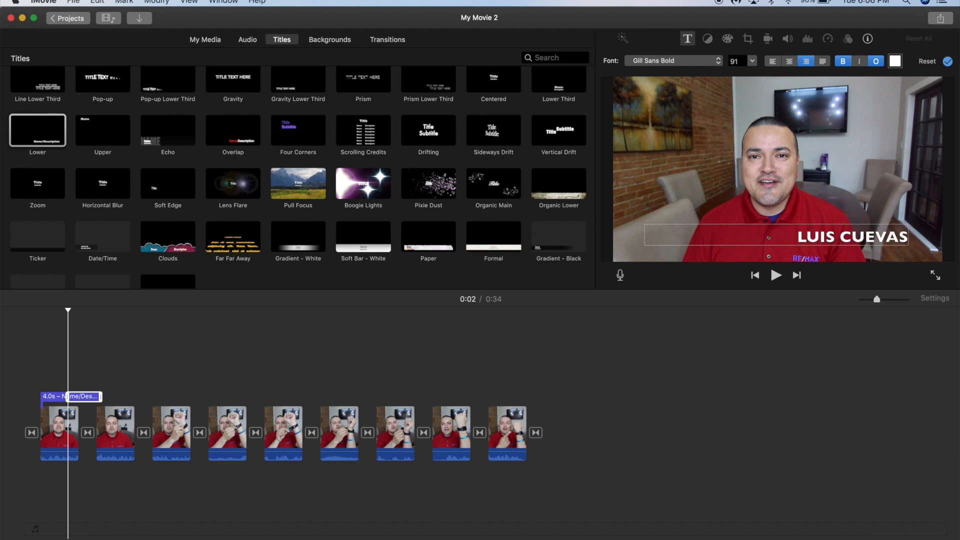
pyautogui.click(25, 356)
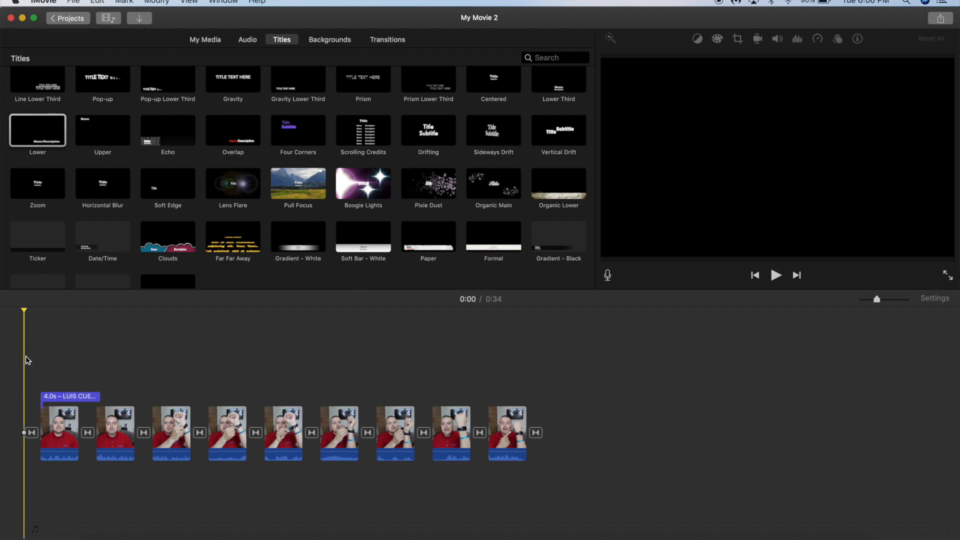
# Shorten the name title to about 2.5 s and play it back.
pyautogui.press('space')
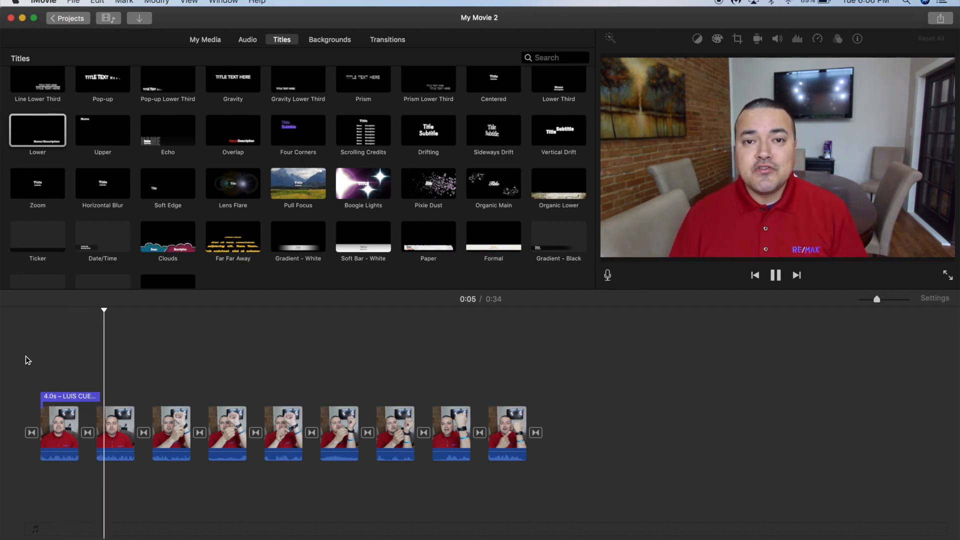
pyautogui.press('space')
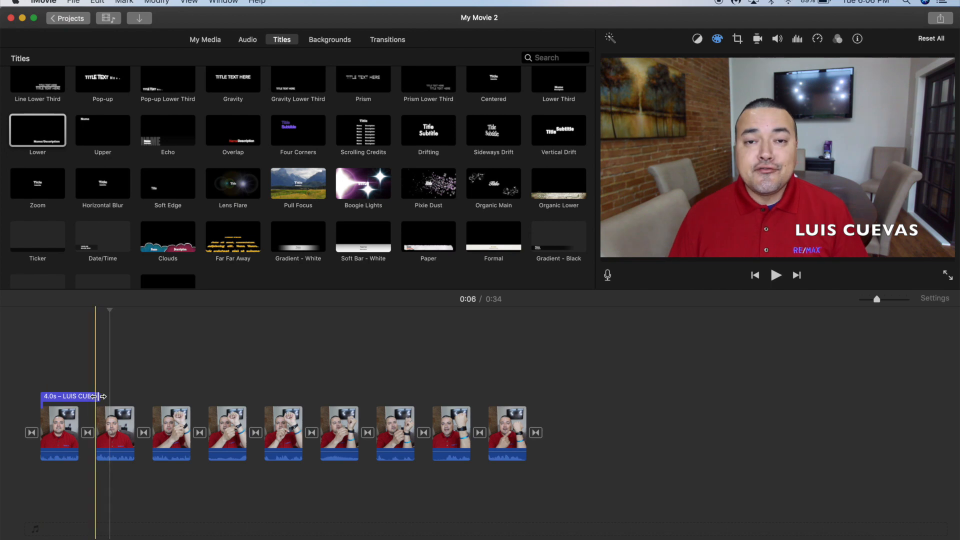
pyautogui.moveTo(99, 396); pyautogui.dragTo(78, 396)
pyautogui.press('space')
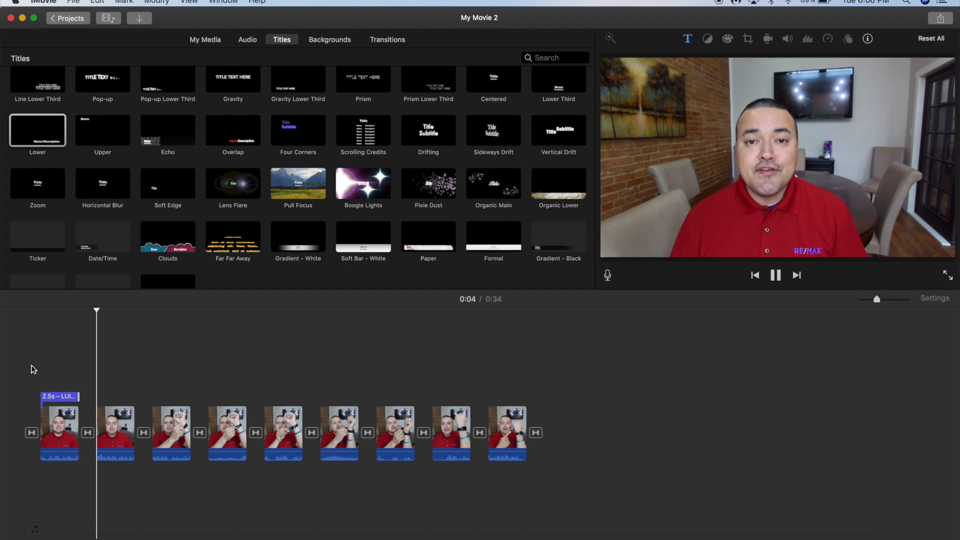
# Add an Echo title over the second clip and set its text to HOW TO.
pyautogui.moveTo(163, 141); pyautogui.dragTo(163, 187)
pyautogui.moveTo(98, 389); pyautogui.dragTo(100, 390)
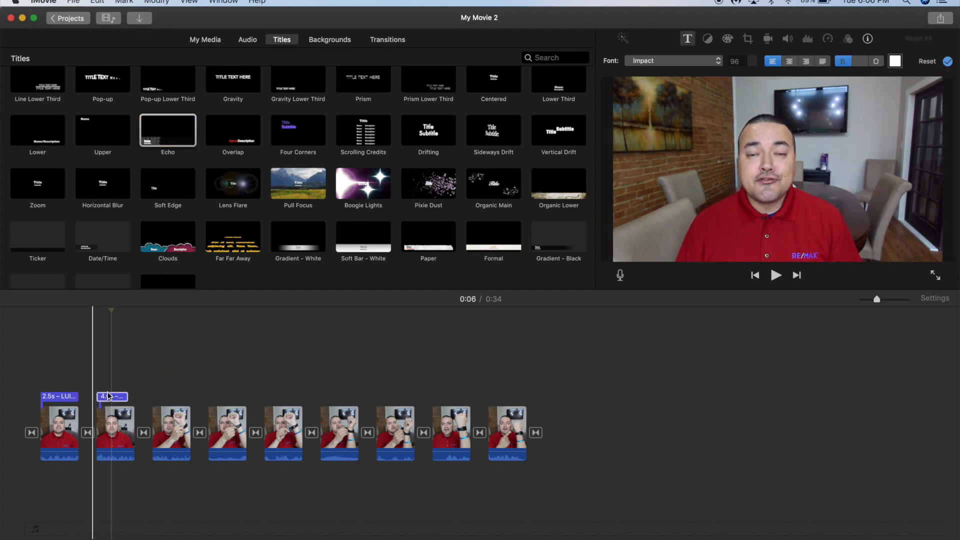
pyautogui.write('HOW TO')
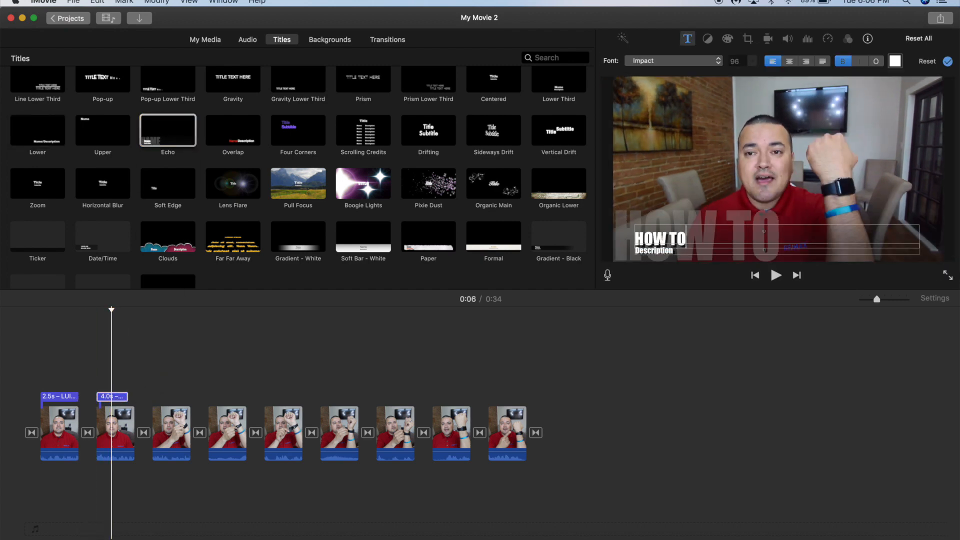
pyautogui.write(' P')
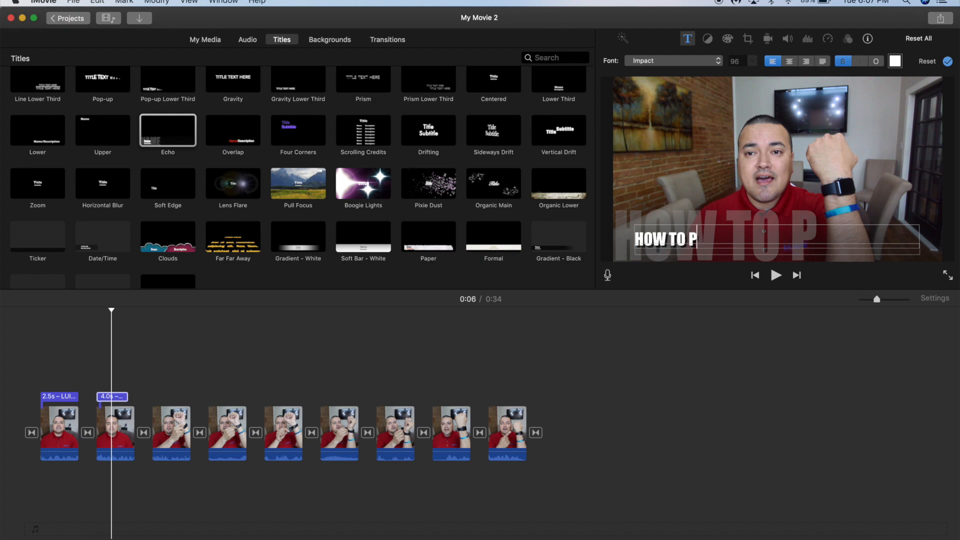
pyautogui.write('UT')
pyautogui.press('BackSpace')
pyautogui.press('BackSpace')
pyautogui.press('BackSpace')
# Play back the opening of the project to review the titles.
pyautogui.click(16, 351)
pyautogui.press('space')
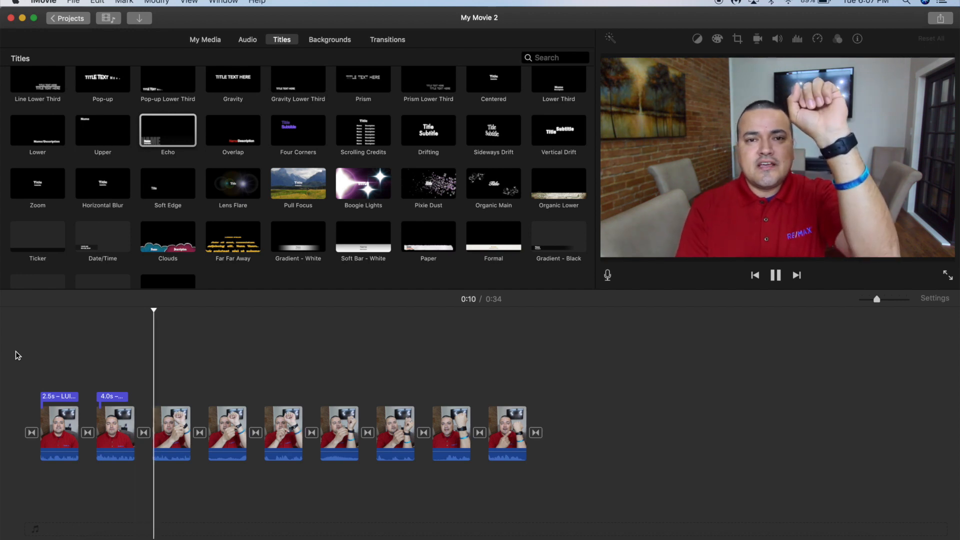
pyautogui.press('space')
# Start sharing the movie as a File with High quality and Better Quality compression.
pyautogui.click(940, 19)
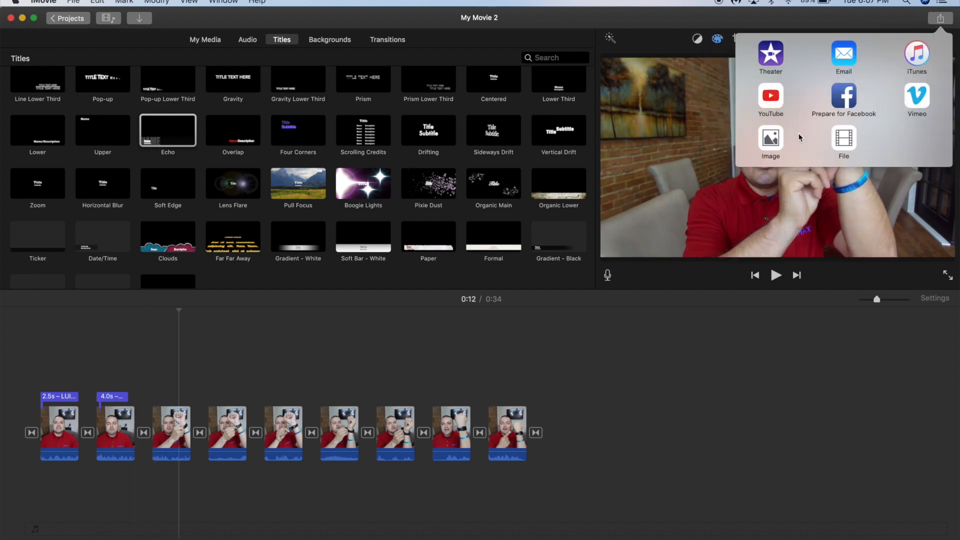
pyautogui.click(843, 139)
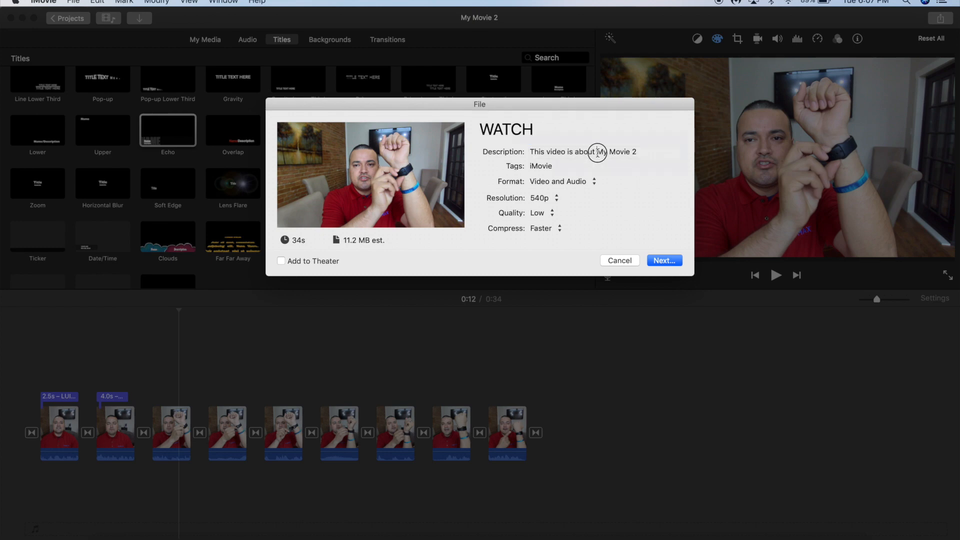
pyautogui.click(556, 198)
pyautogui.click(557, 199)
pyautogui.click(553, 214)
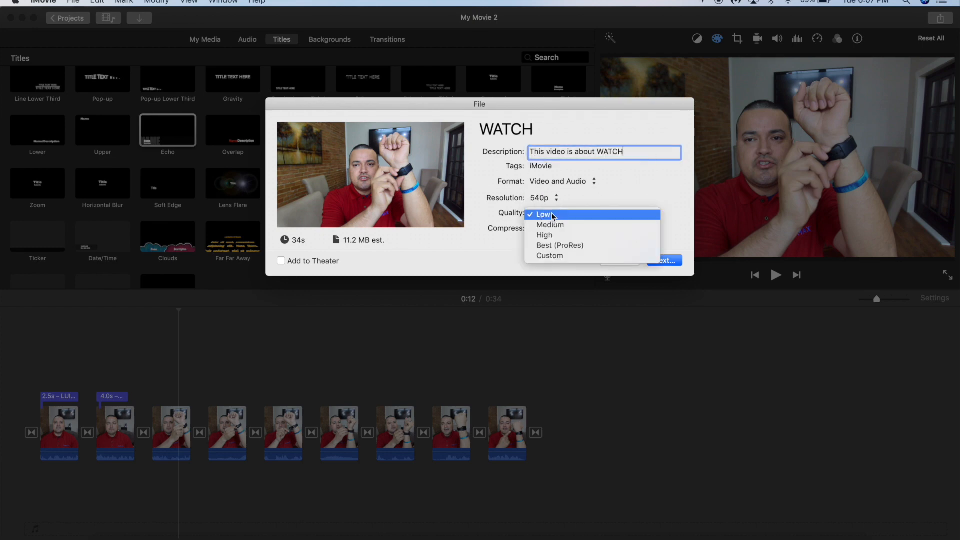
pyautogui.click(553, 214)
pyautogui.click(559, 228)
pyautogui.click(560, 229)
pyautogui.click(552, 214)
pyautogui.click(554, 234)
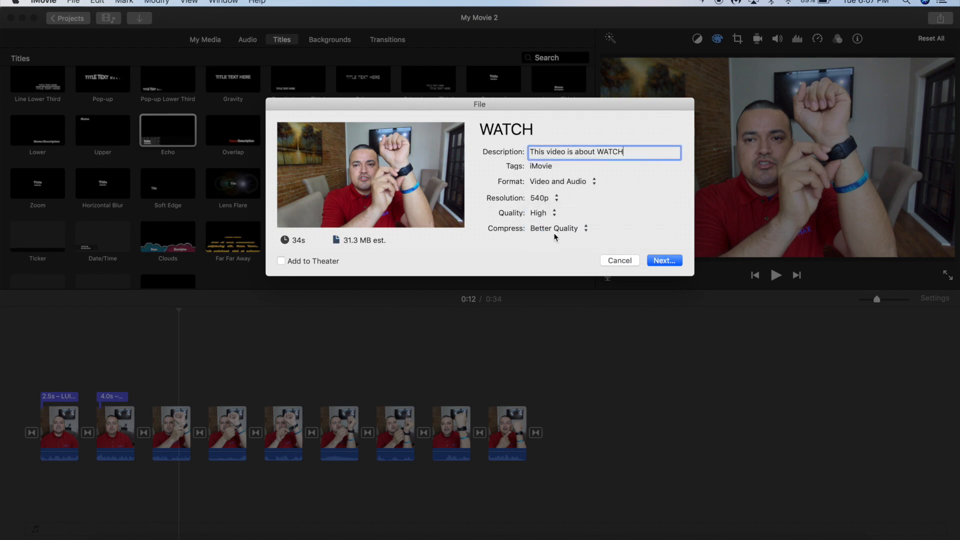
# Save the export as WATCH in the GLAR Edit folder.
pyautogui.click(659, 264)
pyautogui.click(236, 318)
pyautogui.doubleClick(459, 254)
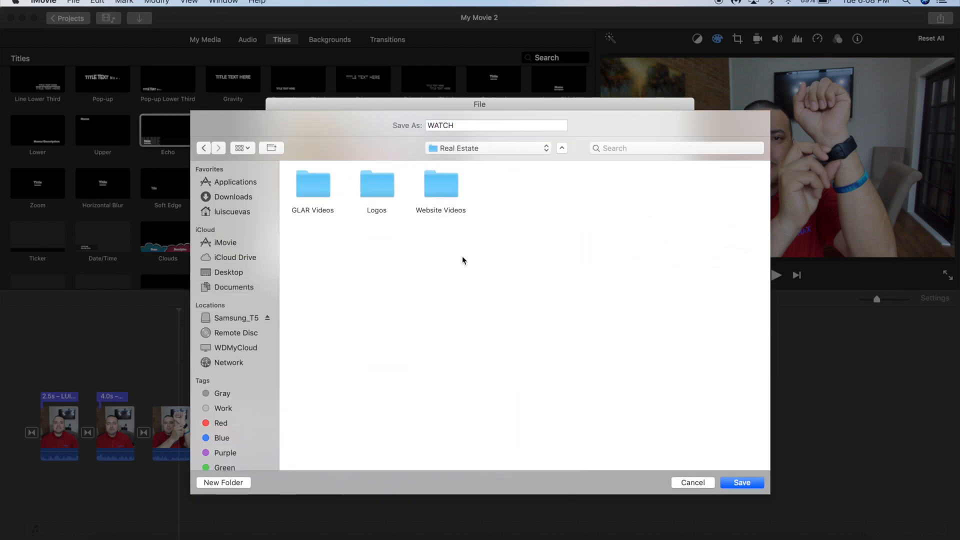
pyautogui.doubleClick(442, 190)
pyautogui.doubleClick(330, 186)
pyautogui.doubleClick(729, 185)
pyautogui.click(733, 482)
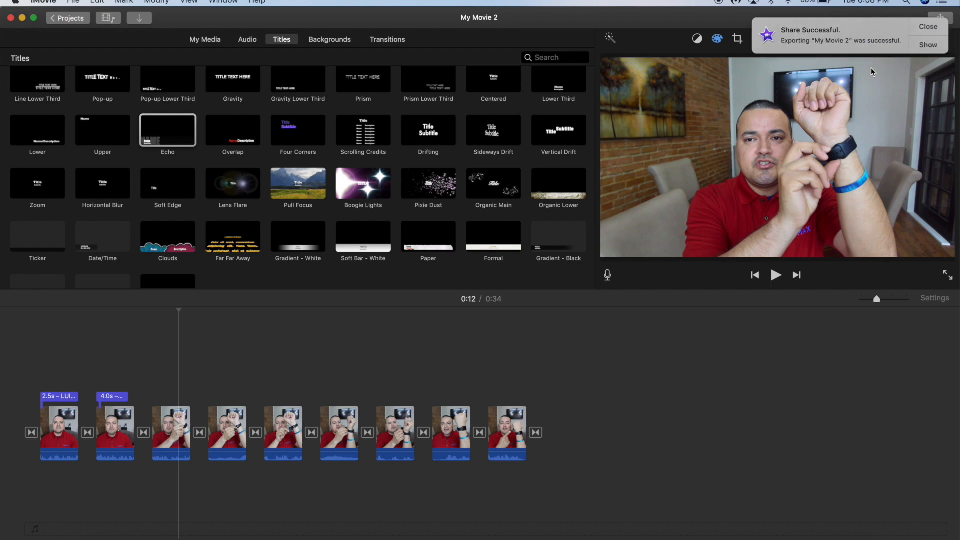
# Reveal the exported WATCH.mp4 file in Finder, then close the Finder window.
pyautogui.click(928, 45)
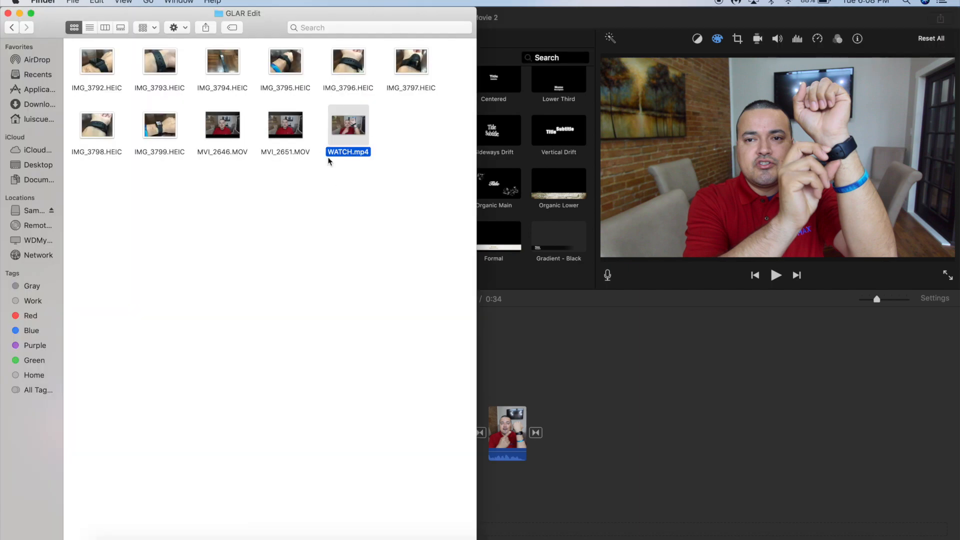
pyautogui.click(7, 14)
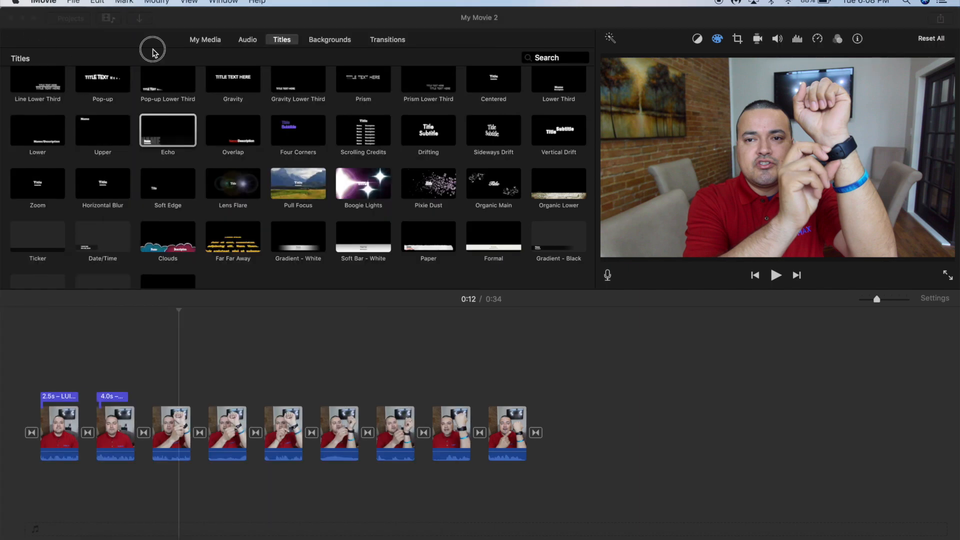